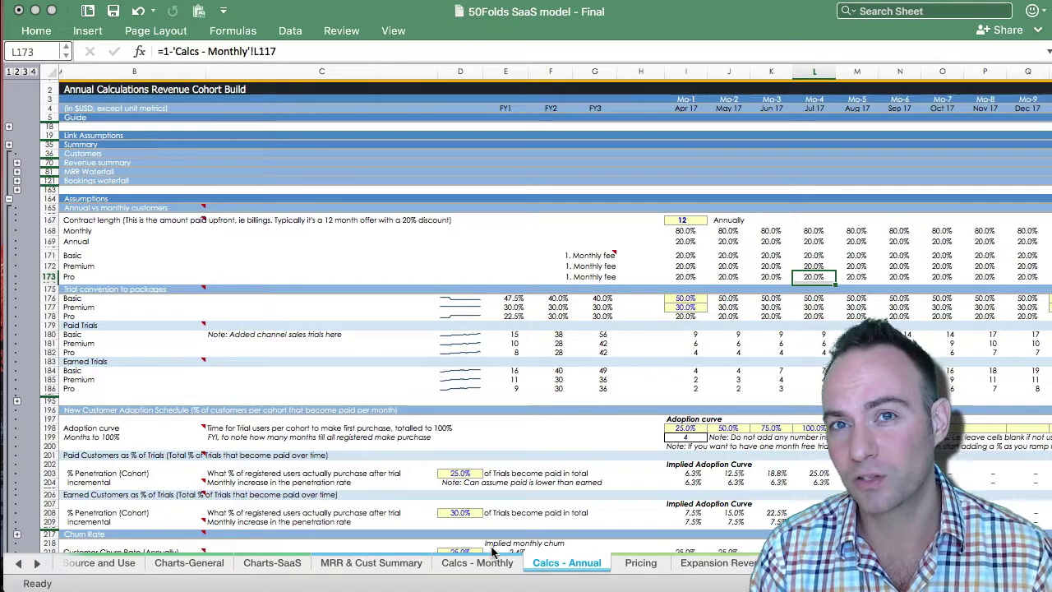
# Set the annual contract length to 6 months
pyautogui.click(689, 222)
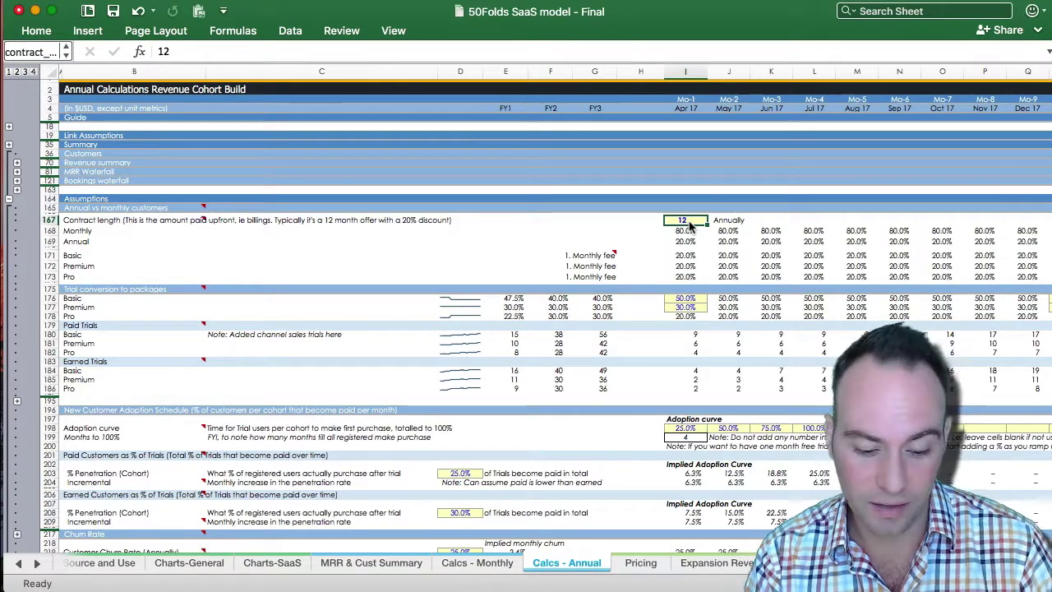
pyautogui.write('6')
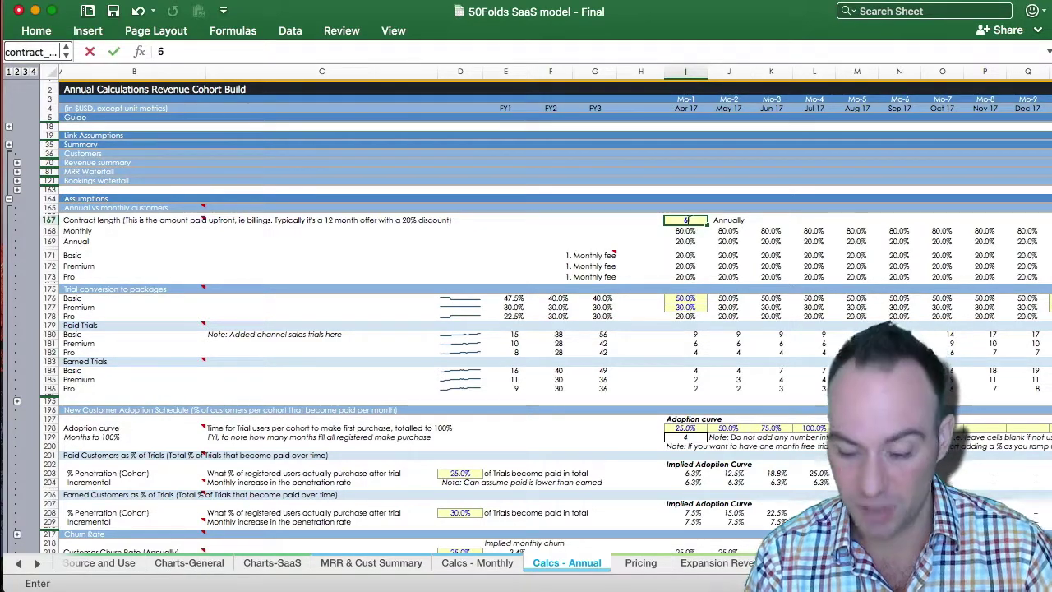
pyautogui.press('Return')
# Try a contract length of 18 months, and undo that change
pyautogui.click(690, 220)
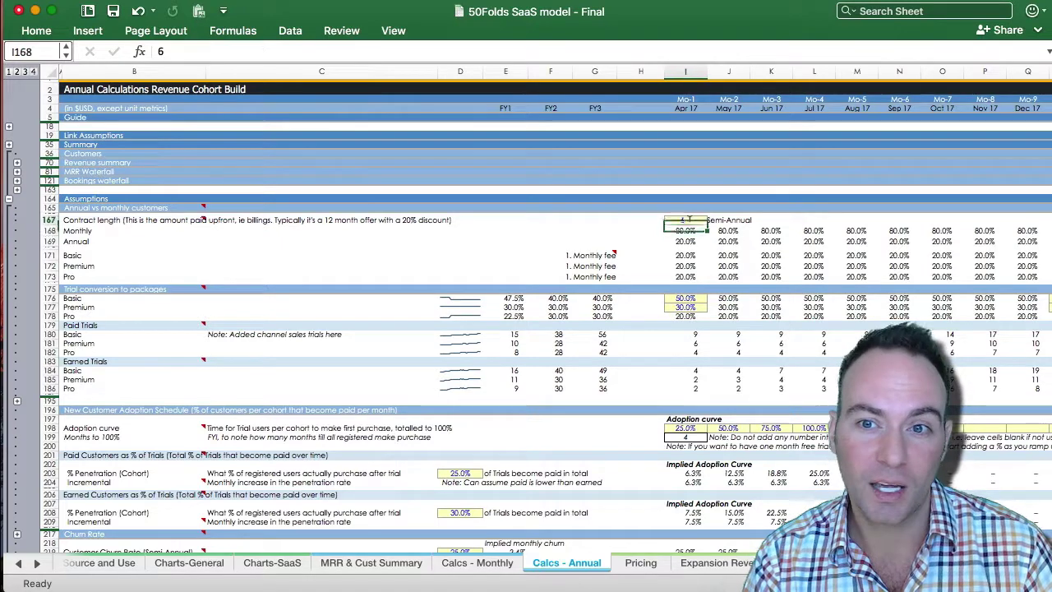
pyautogui.write('18')
pyautogui.press('Return')
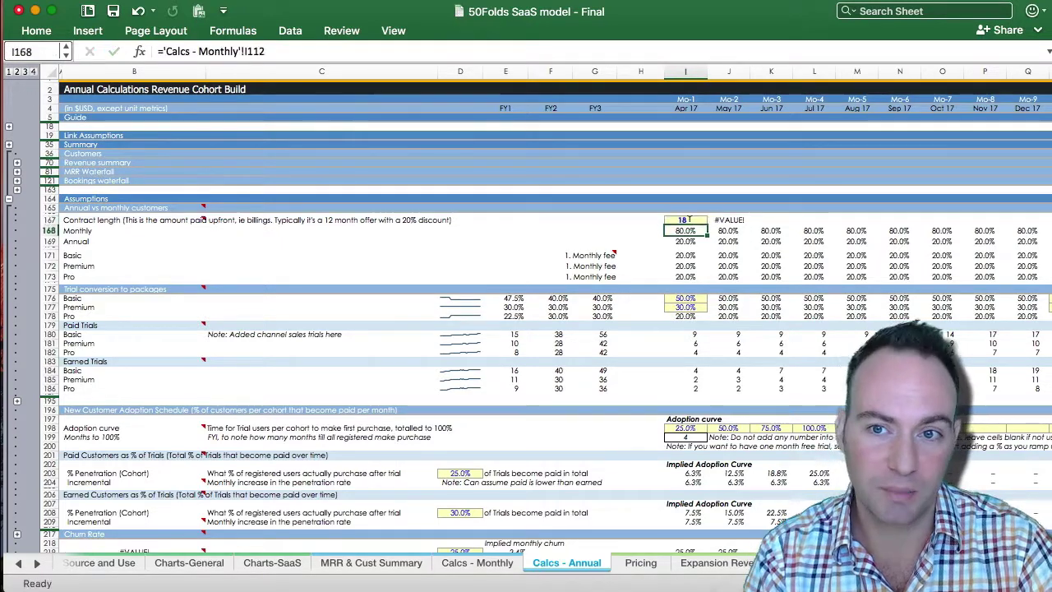
pyautogui.click(689, 220)
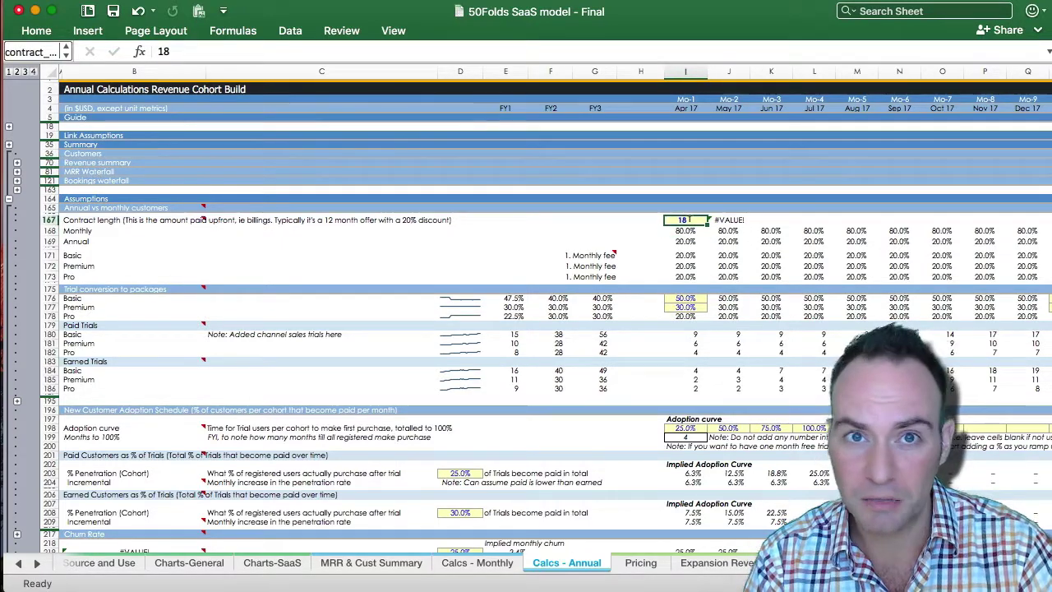
pyautogui.hotkey('ctrl', 'z')
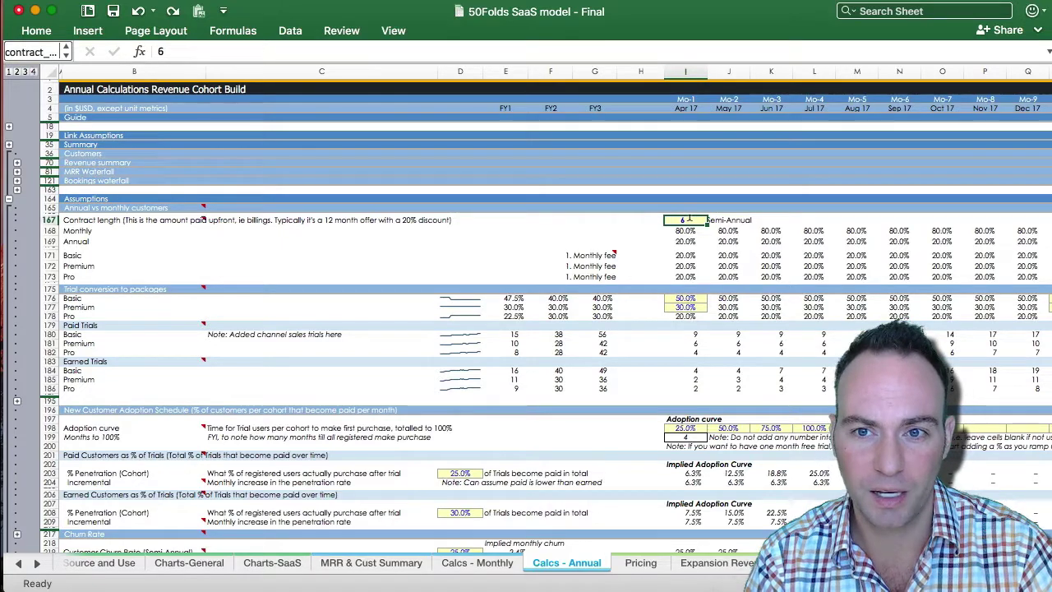
# Set the annual contract length to 12 months
pyautogui.write('12')
pyautogui.press('Return')
pyautogui.click(690, 220)
# Examine the Pro annual share and the Basic, Premium and Pro trial conversion cells for Mo-1
pyautogui.click(686, 276)
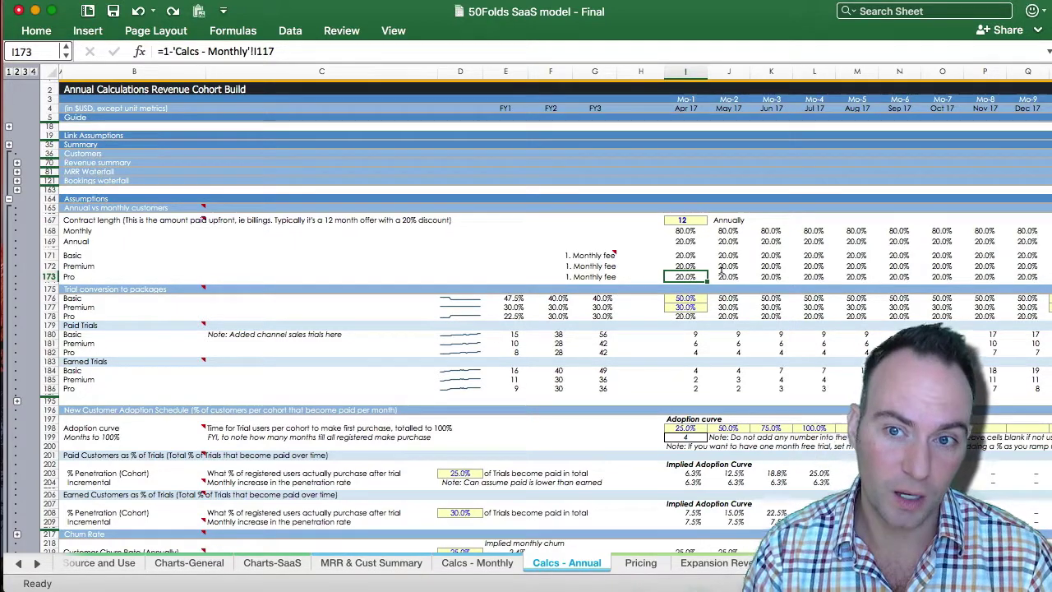
pyautogui.press('Down')
pyautogui.press('Down')
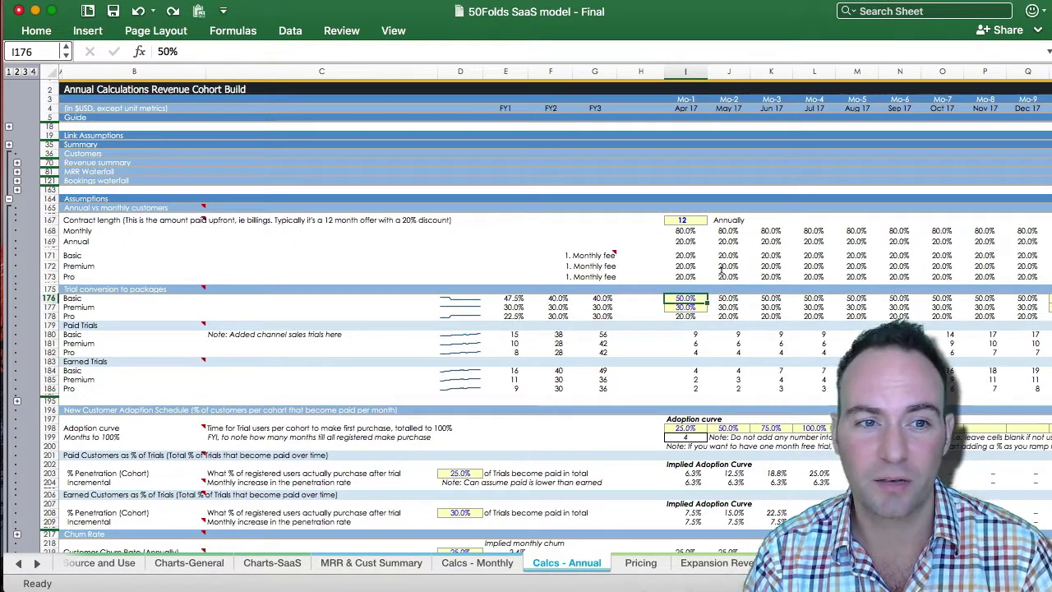
pyautogui.press('Down')
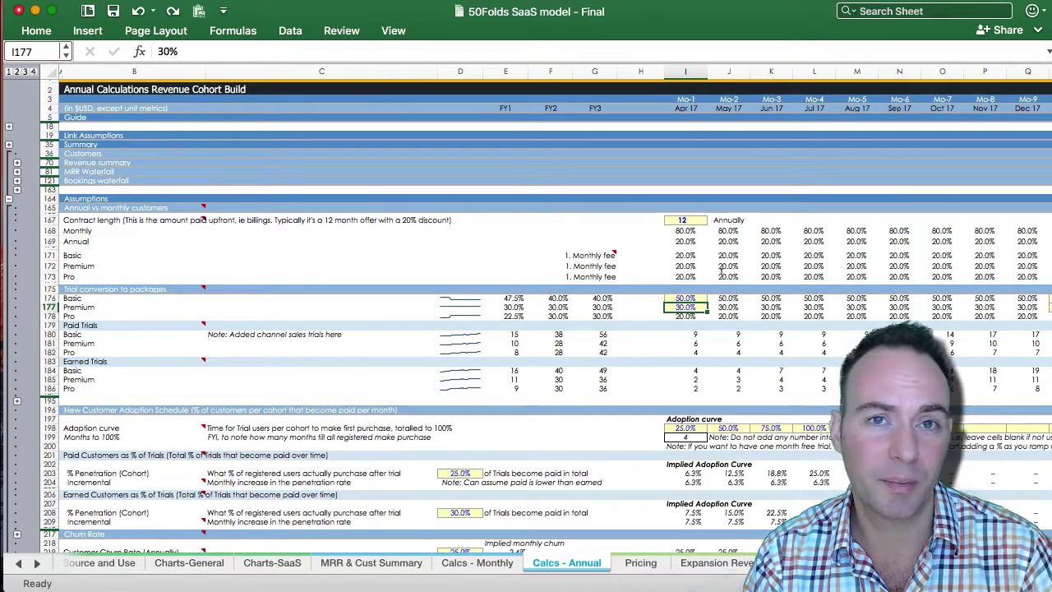
pyautogui.press('Down')
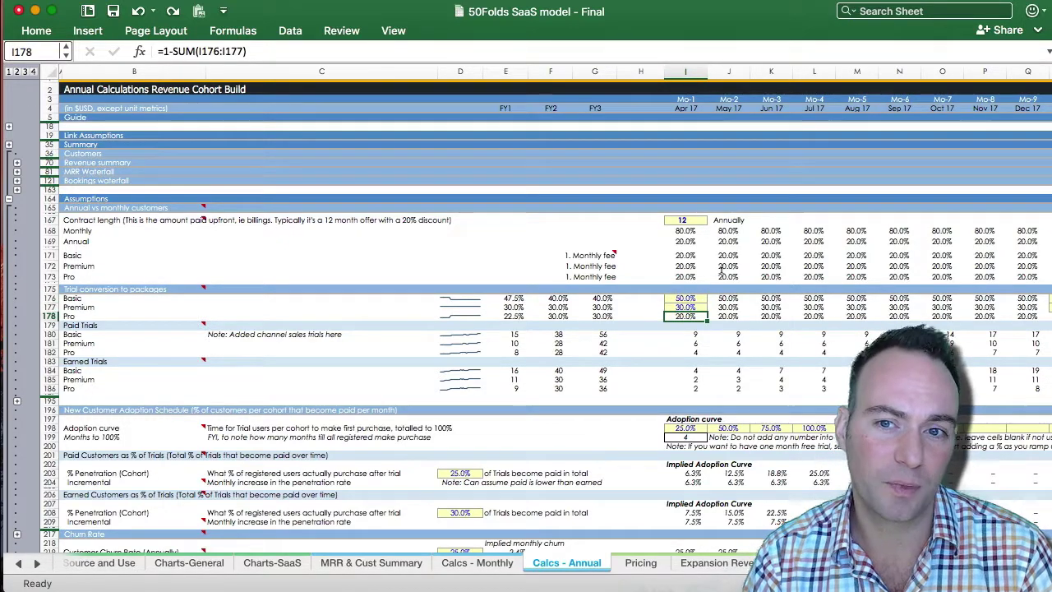
pyautogui.press('Up')
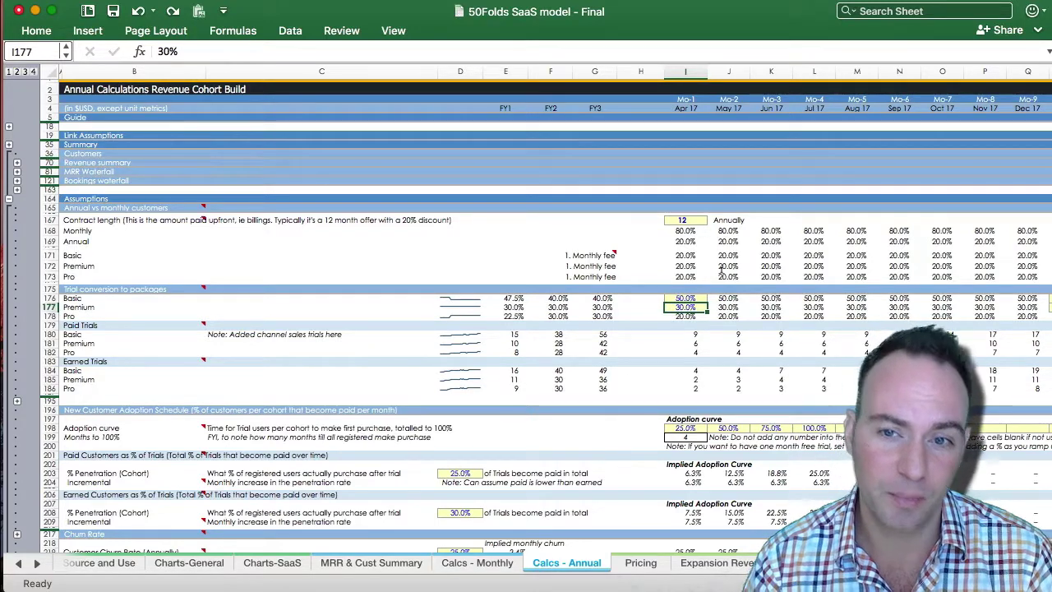
pyautogui.press('Down')
# Set the Basic package's trial conversion for Mo-1 to 30% and check the Pro remainder formula
pyautogui.press('Up')
pyautogui.press('Up')
pyautogui.write('30')
pyautogui.press('Return')
pyautogui.press('Down')
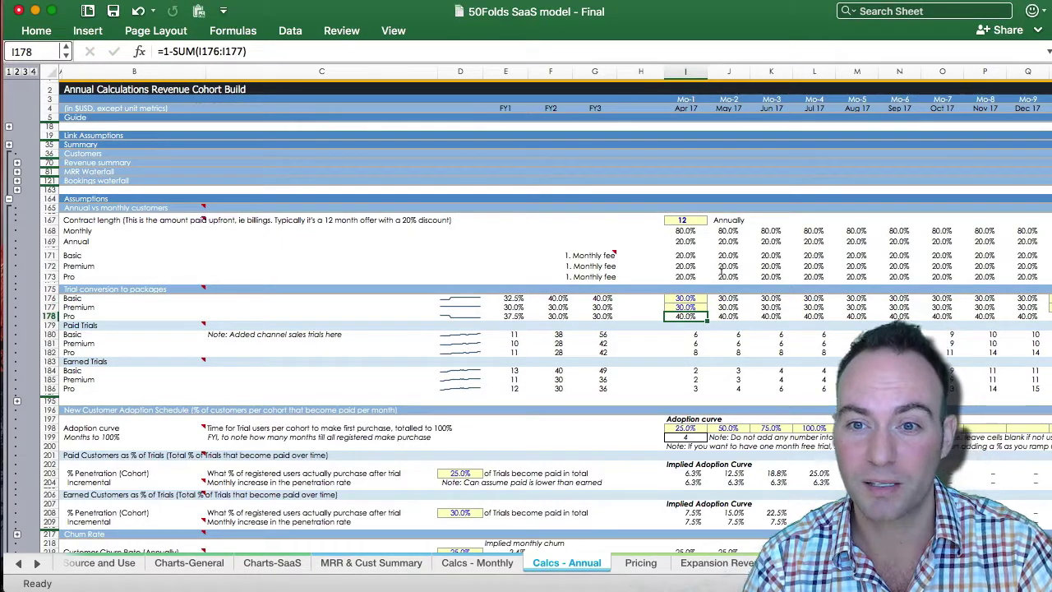
pyautogui.press('Up')
pyautogui.press('Up')
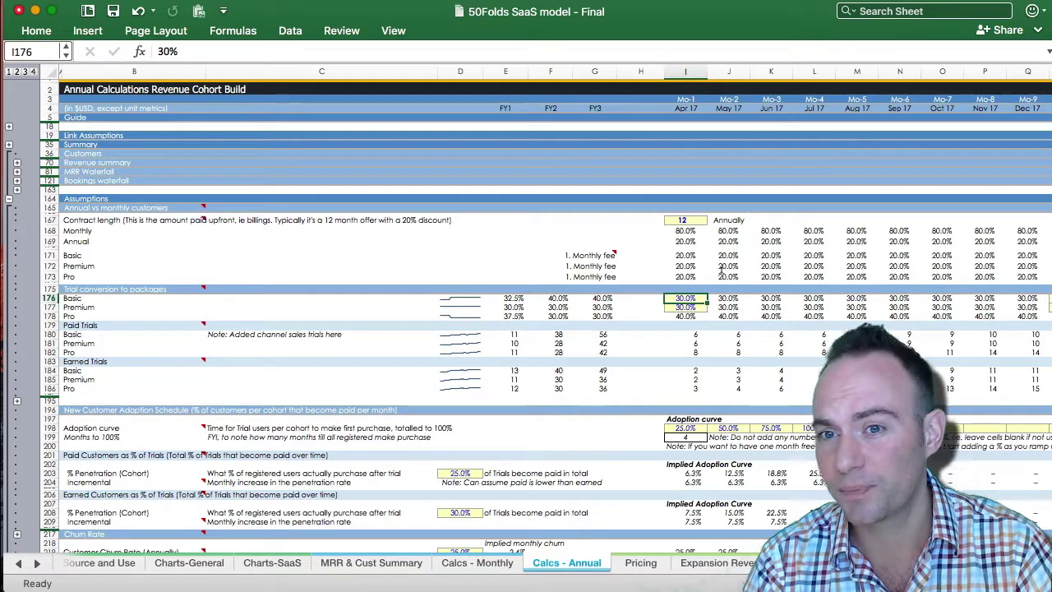
pyautogui.hotkey('shift', 'Down')
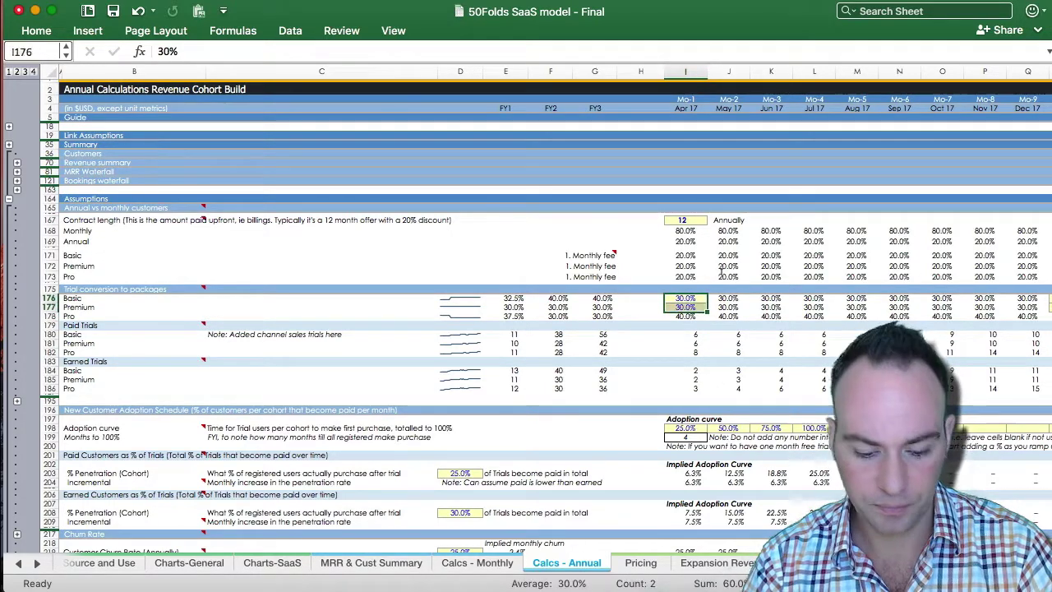
pyautogui.press('super+c')
pyautogui.press('Right')
pyautogui.press('Right')
pyautogui.press('Right')
pyautogui.press('Right')
pyautogui.press('Right')
pyautogui.press('Right')
pyautogui.press('Right')
pyautogui.press('Right')
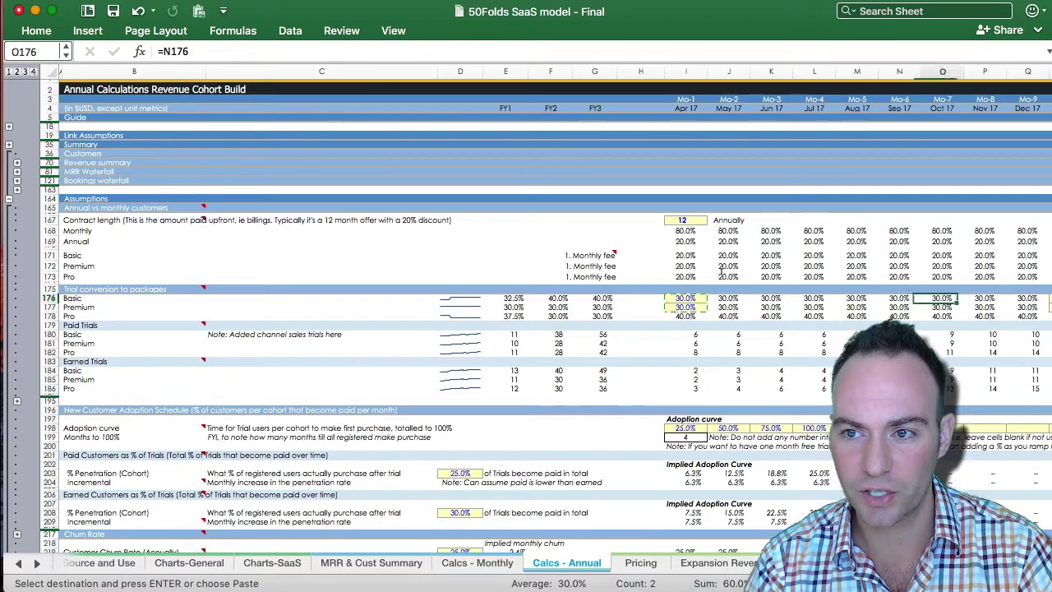
pyautogui.press('Right')
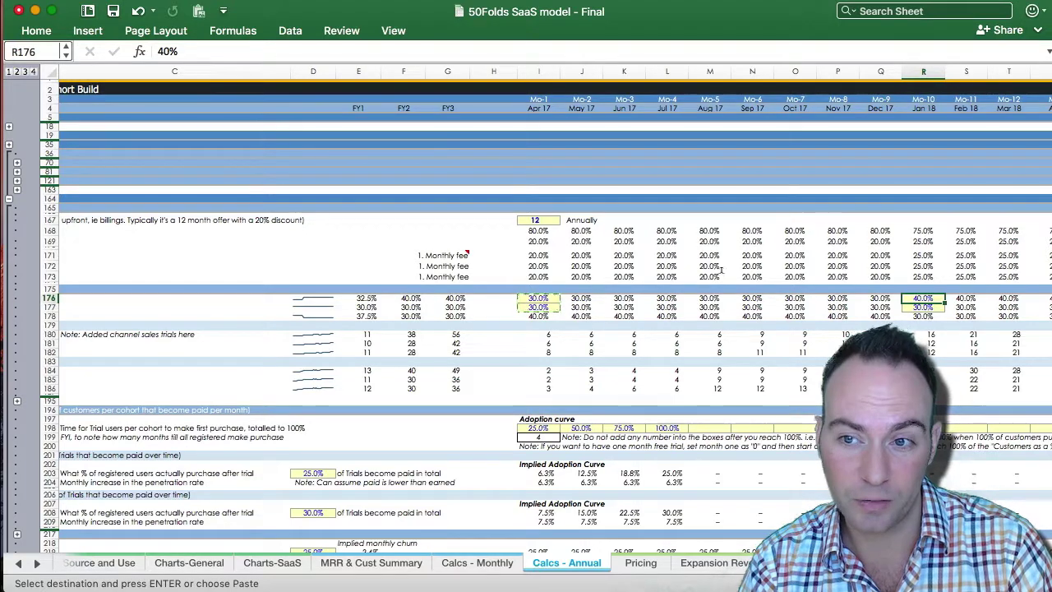
pyautogui.press('Escape')
# Examine the Pro trial conversion formulas from Mo-10 through Mo-18 and return to the start of the row
pyautogui.click(923, 316)
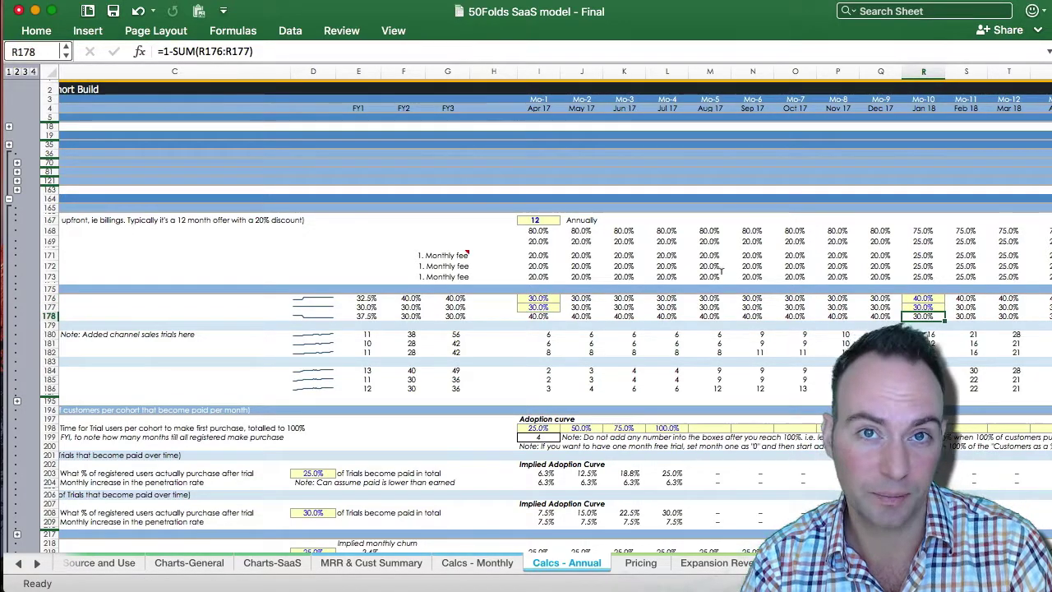
pyautogui.press('Right')
pyautogui.press('Right')
pyautogui.press('Right')
pyautogui.press('Right')
pyautogui.press('Right')
pyautogui.press('Right')
pyautogui.press('Right')
pyautogui.press('Right')
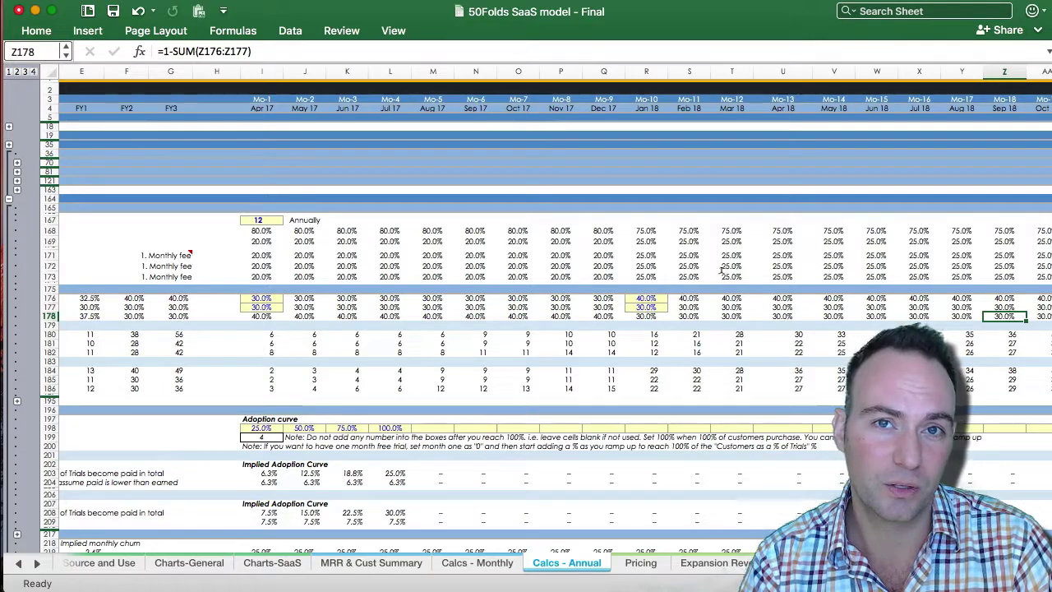
pyautogui.press('super+Left')
pyautogui.press('super+Left')
pyautogui.press('super+Left')
pyautogui.press('super+Left')
pyautogui.press('super+Left')
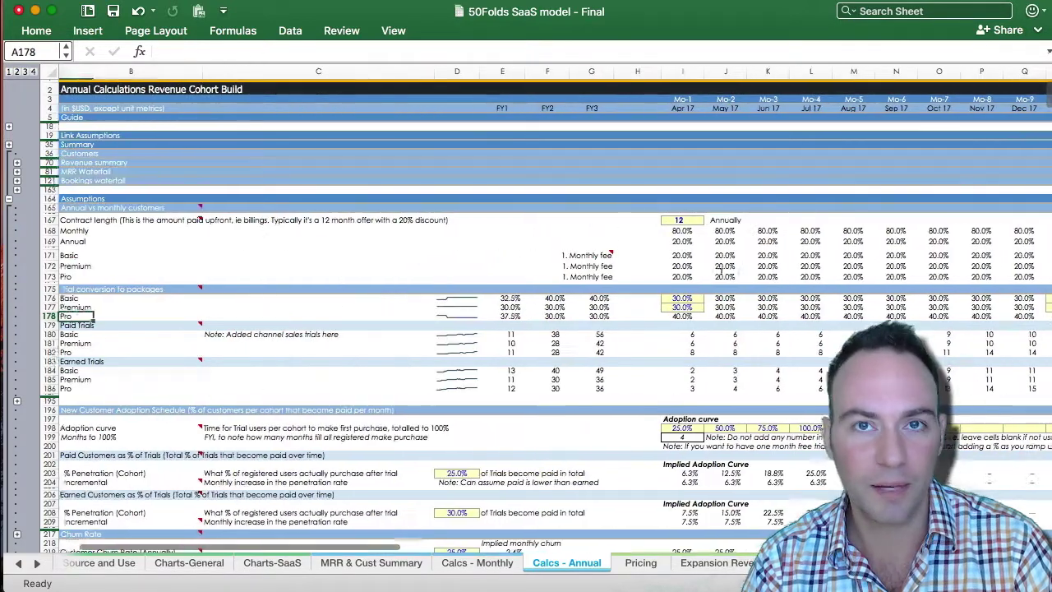
# Examine the Basic earned trials formula and the % Penetration inputs for paid and earned customers
pyautogui.rightClick(669, 371)
pyautogui.press('Escape')
pyautogui.scroll(-3, 612, 380)
pyautogui.scroll(-5, 613, 380)
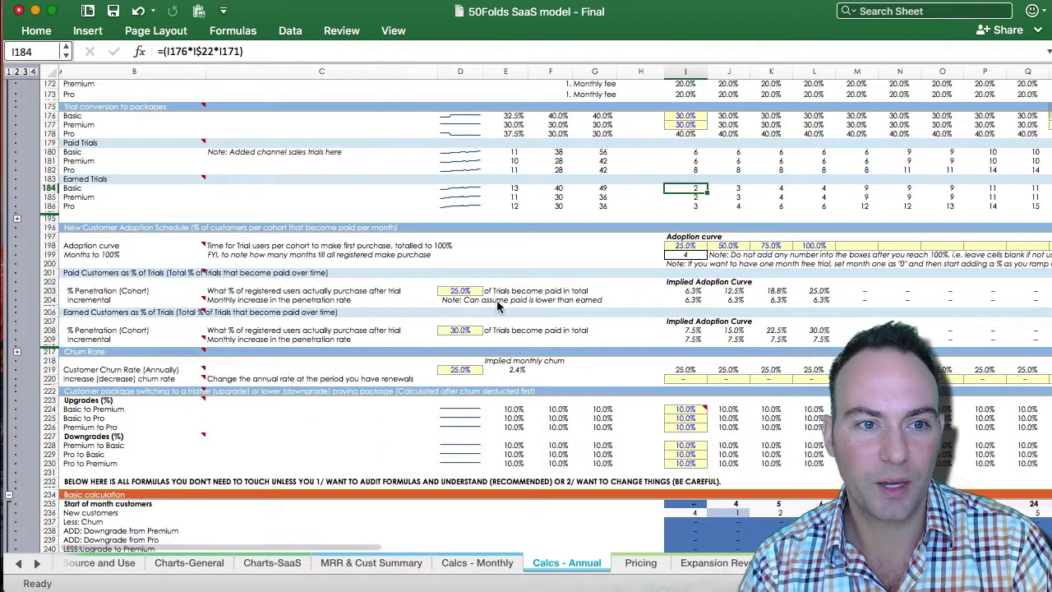
pyautogui.click(463, 291)
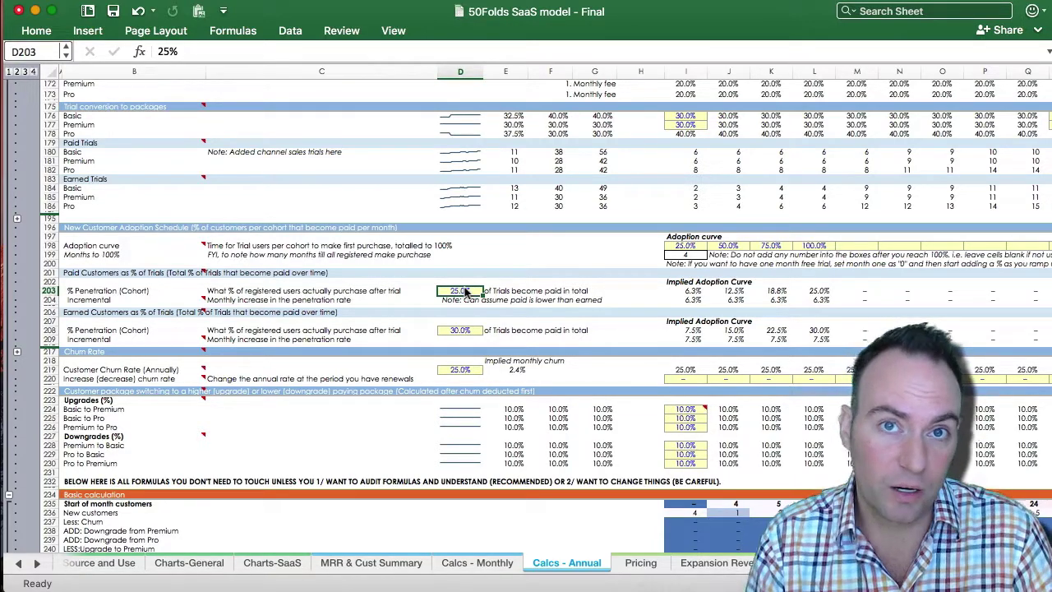
pyautogui.click(459, 333)
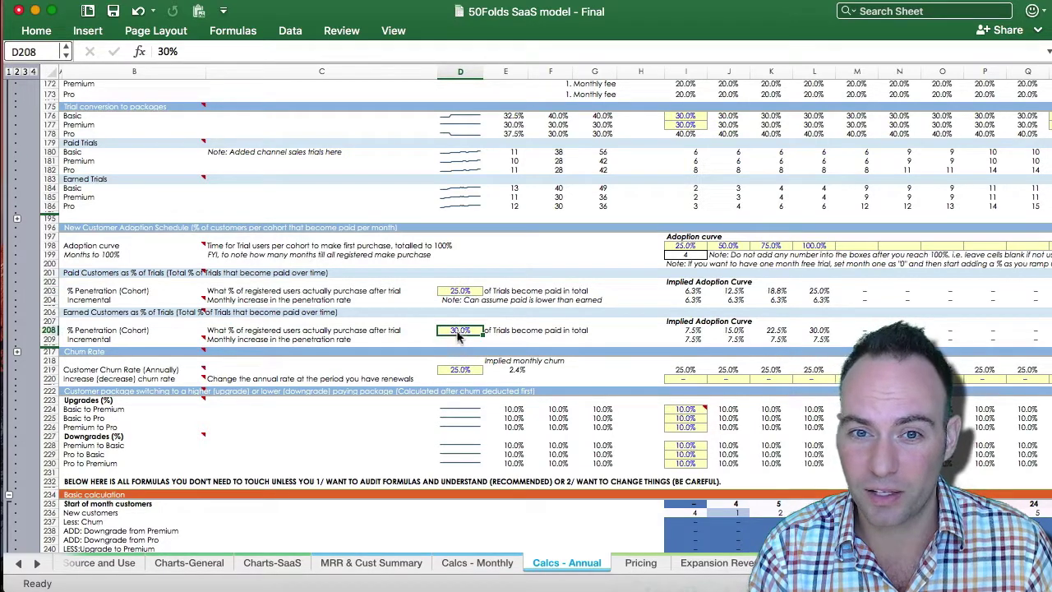
pyautogui.click(462, 292)
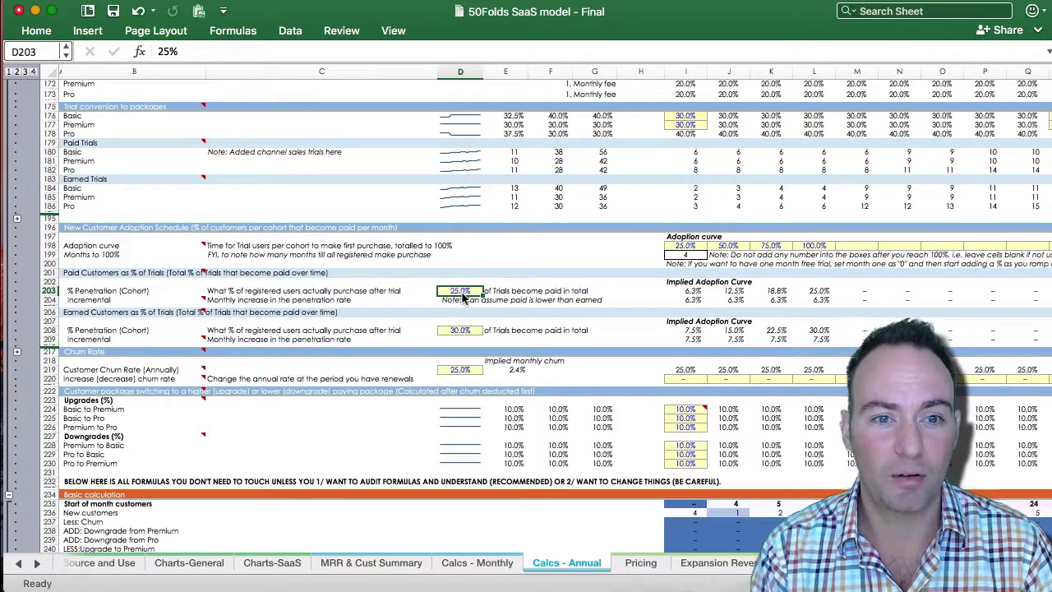
pyautogui.click(460, 333)
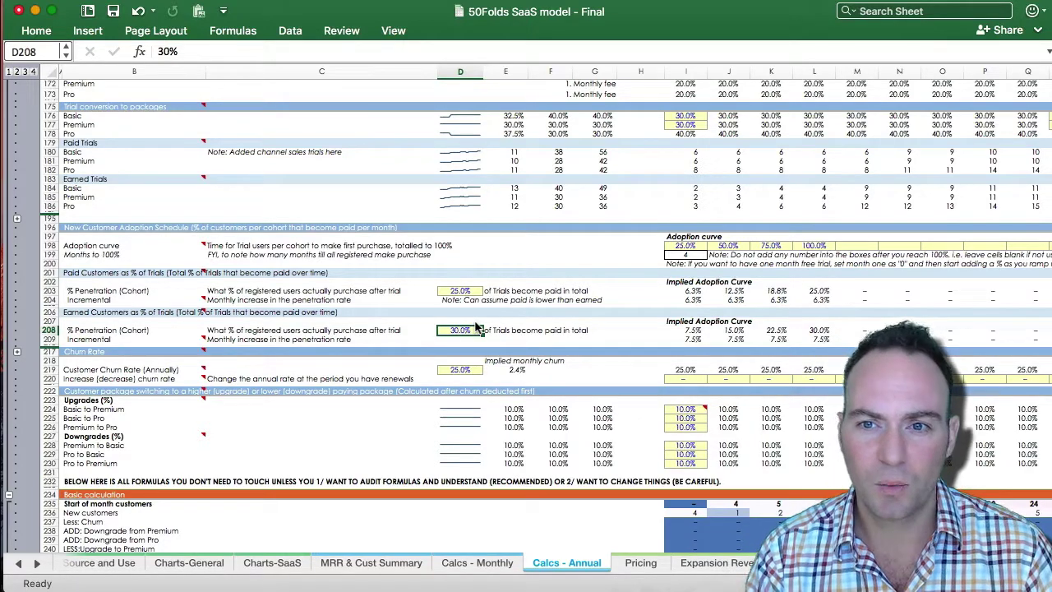
# Examine the months-to-100% formula and the adoption curve percentages from Mo-1 to Mo-4
pyautogui.click(675, 255)
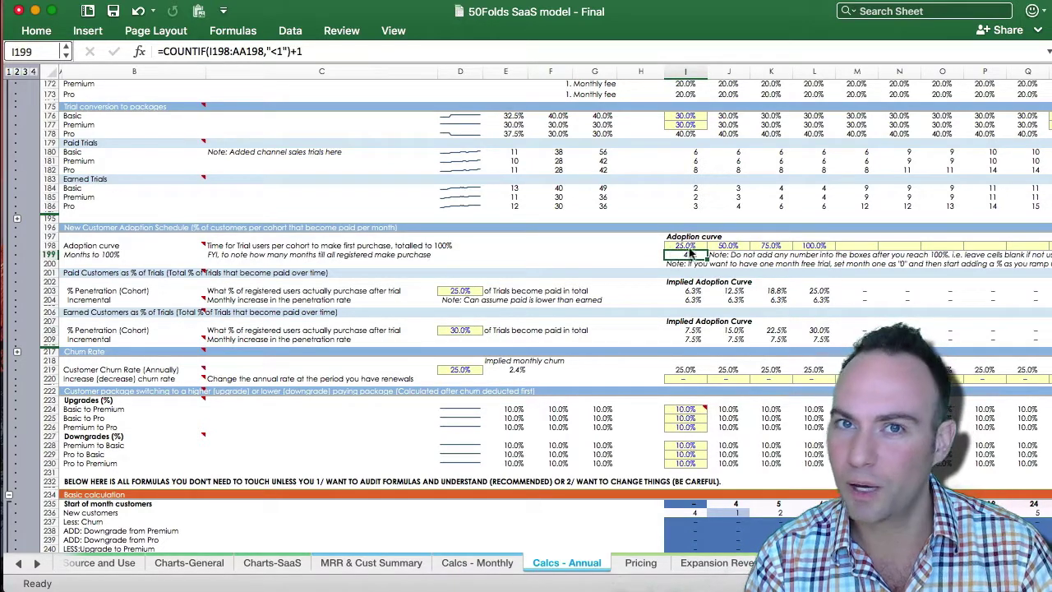
pyautogui.click(814, 246)
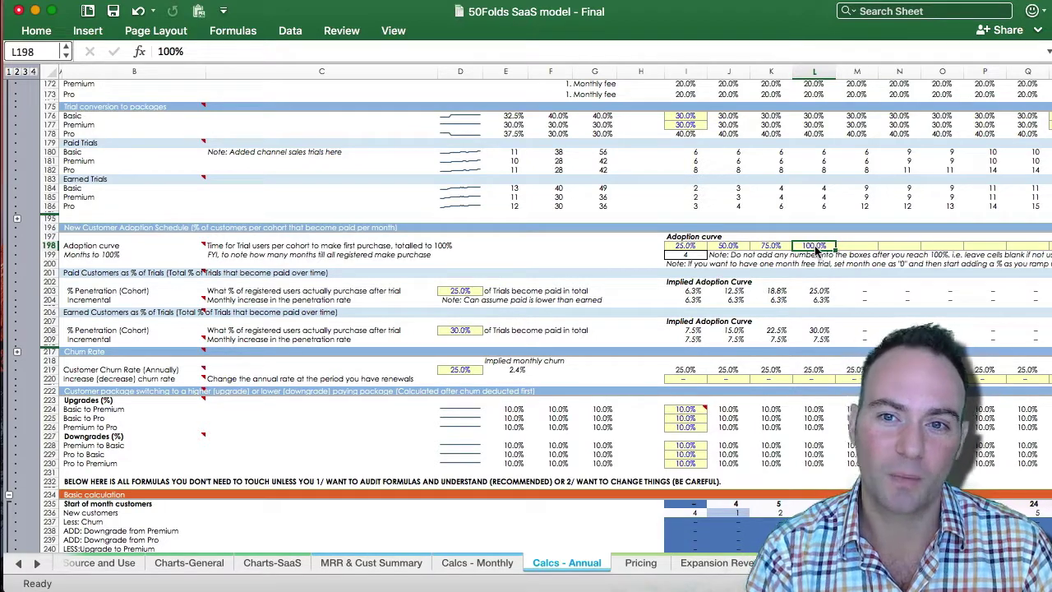
pyautogui.press('Left')
pyautogui.press('Left')
pyautogui.press('Left')
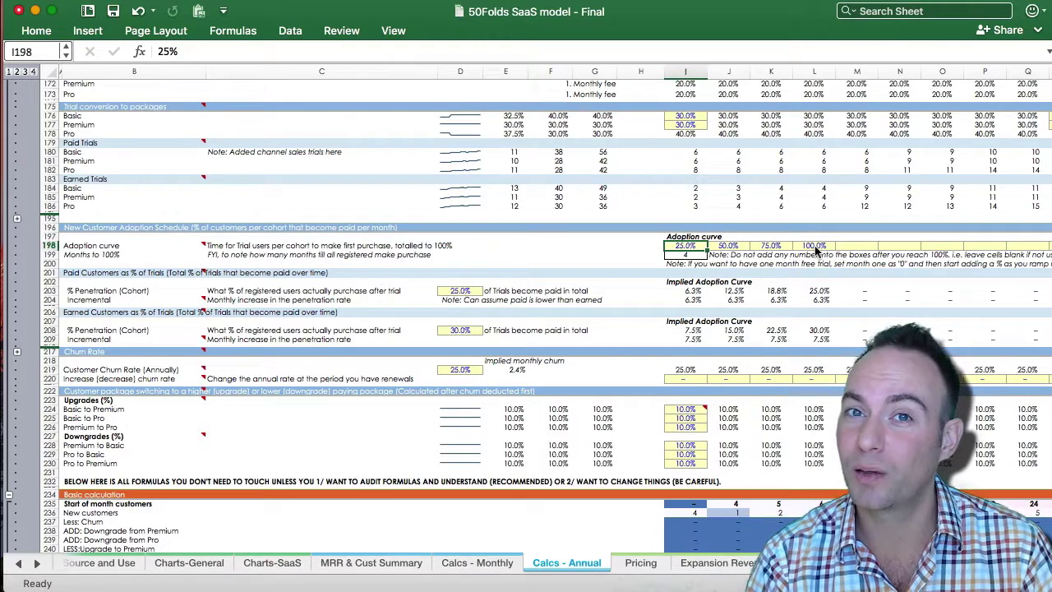
pyautogui.press('Right')
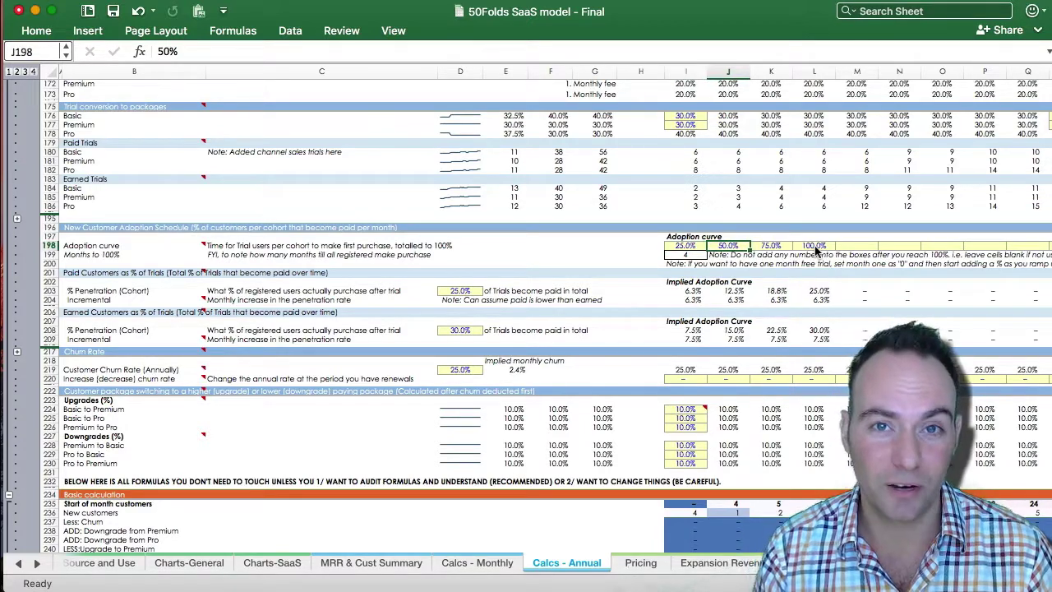
pyautogui.press('Right')
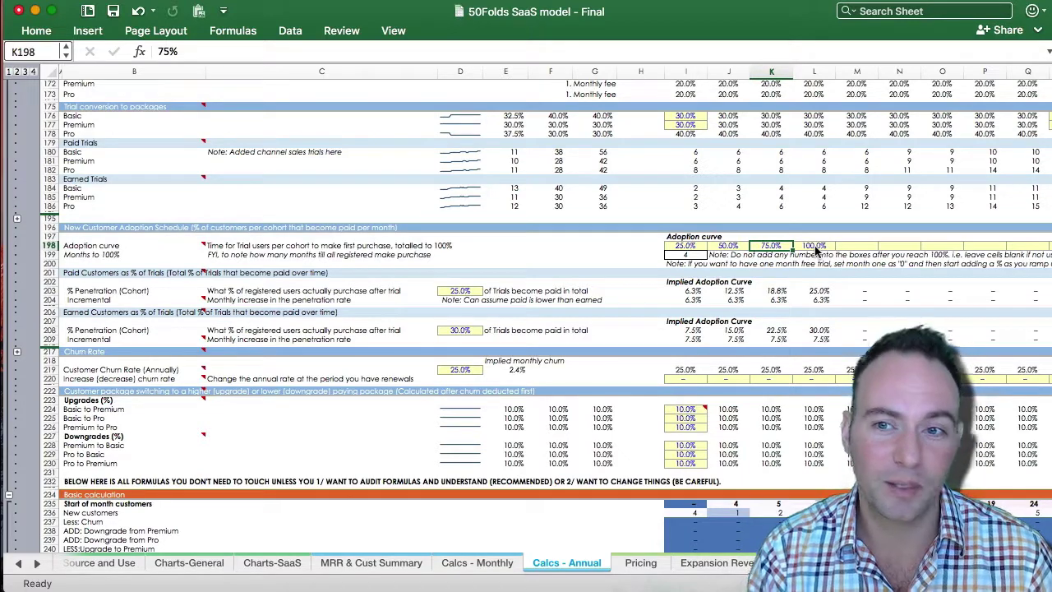
pyautogui.press('Right')
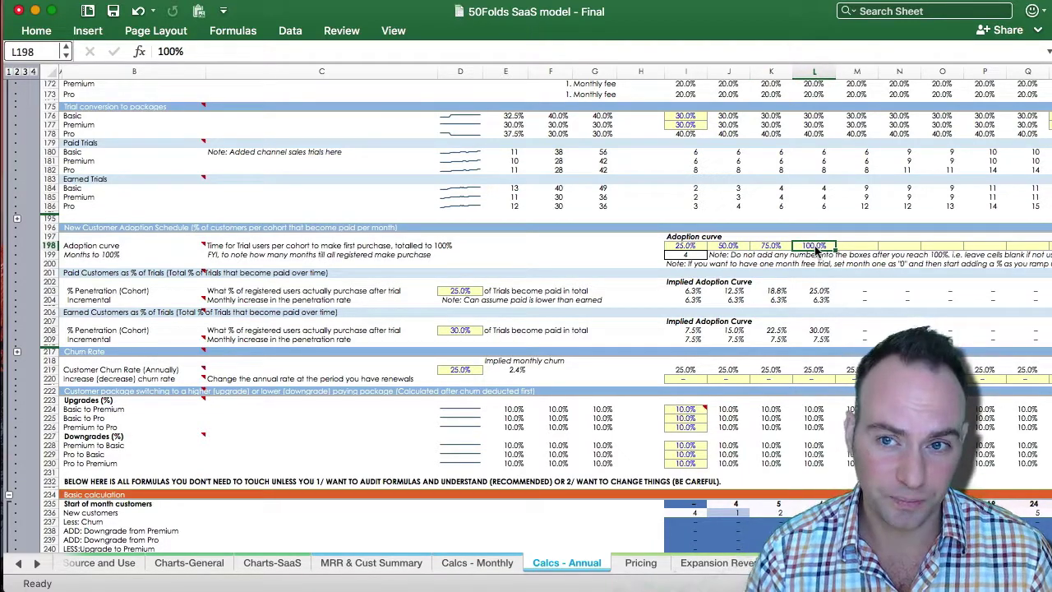
# Enter 100% in the adoption curve for Mo-12
pyautogui.press('Right')
pyautogui.press('Right')
pyautogui.press('Right')
pyautogui.press('Right')
pyautogui.press('Right')
pyautogui.press('Right')
pyautogui.press('Right')
pyautogui.press('Right')
pyautogui.press('Right')
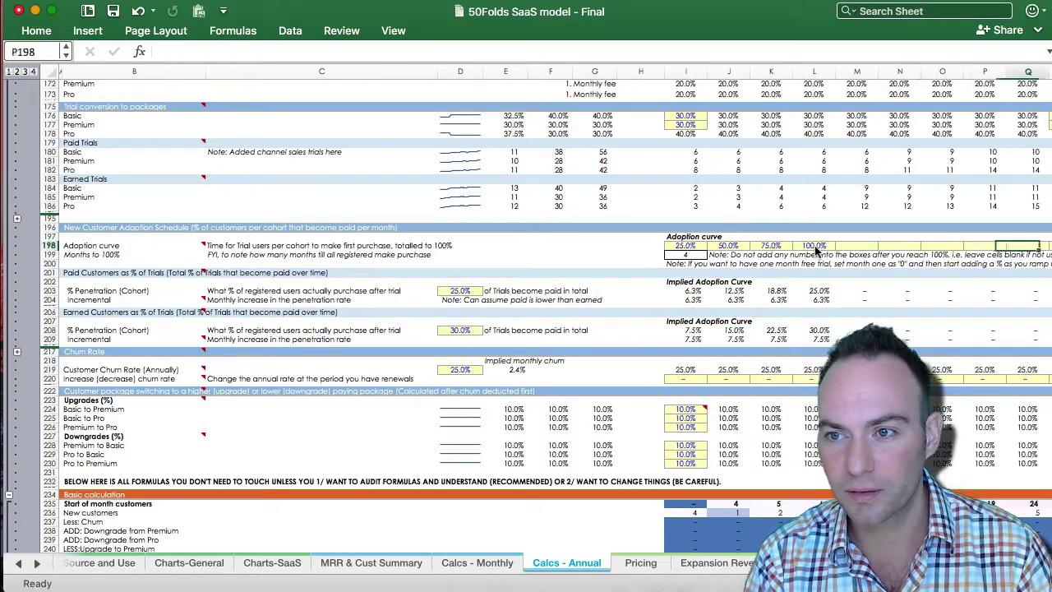
pyautogui.scroll(10, 816, 250)
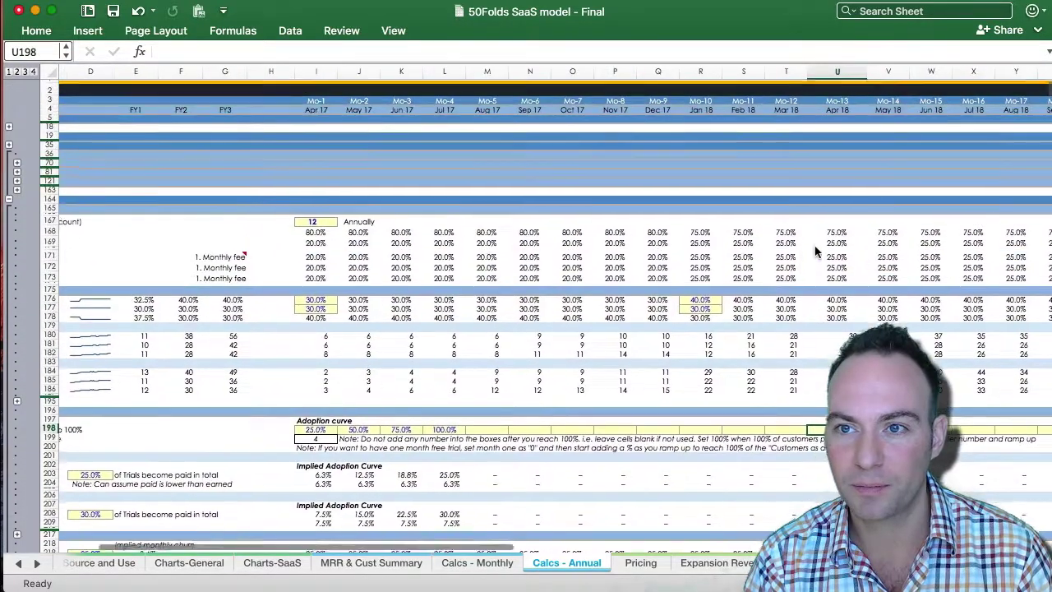
pyautogui.click(774, 429)
pyautogui.write('2%')
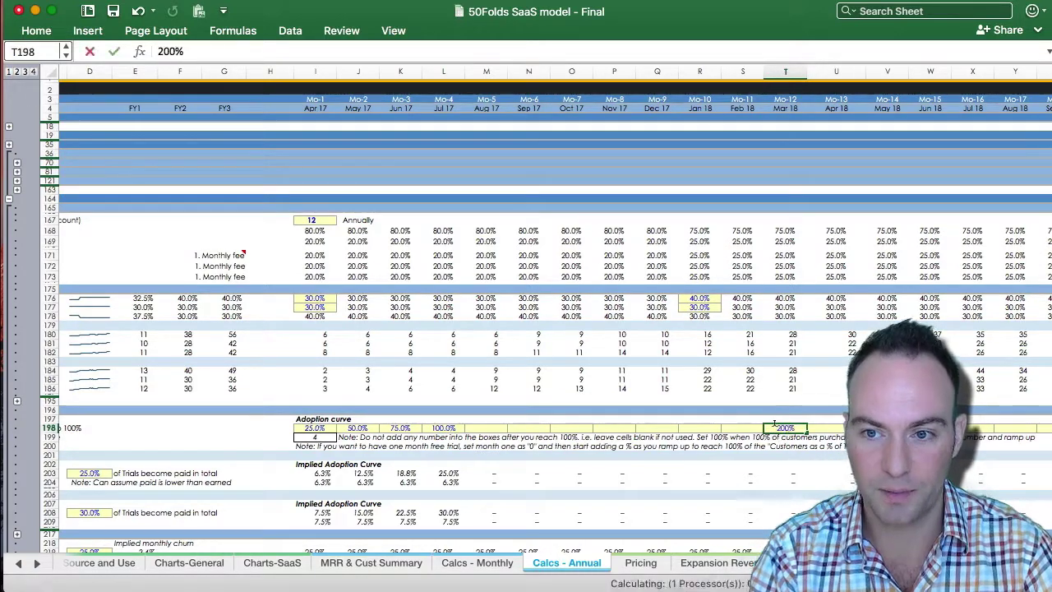
pyautogui.write('100')
# Enter 0% in the adoption curve for each month from Mo-4 through Mo-11
pyautogui.press('Left')
pyautogui.press('Left')
pyautogui.press('Left')
pyautogui.press('Left')
pyautogui.press('Left')
pyautogui.press('Left')
pyautogui.press('Left')
pyautogui.press('Left')
pyautogui.write('0')
pyautogui.press('Right')
pyautogui.press('Left')
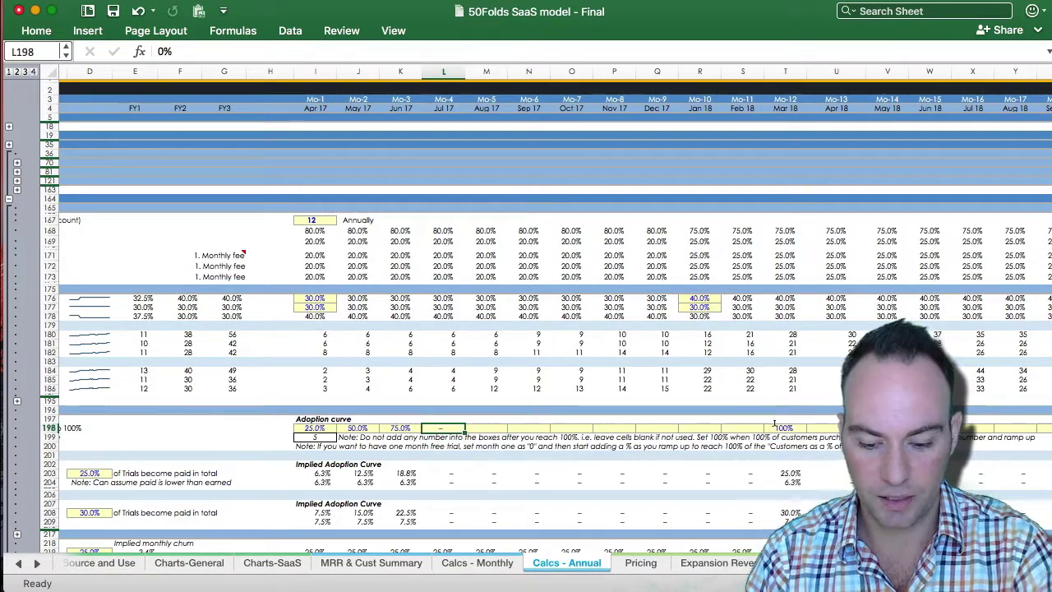
pyautogui.press('Right')
pyautogui.write('0')
pyautogui.press('Right')
pyautogui.write('0')
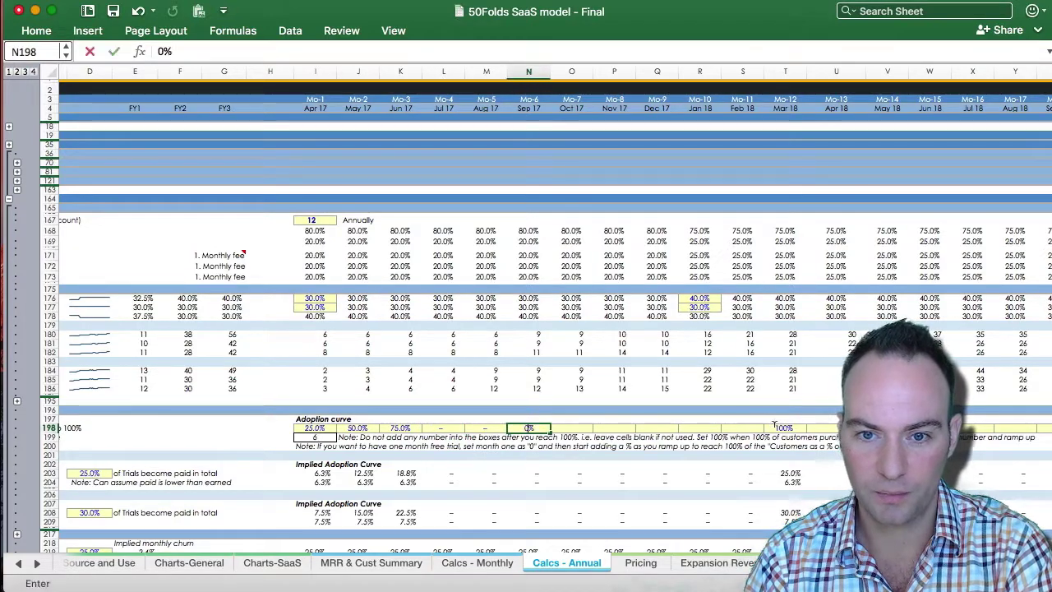
pyautogui.press('Right')
pyautogui.write('0')
pyautogui.press('Right')
pyautogui.write('0')
pyautogui.press('Right')
pyautogui.write('0')
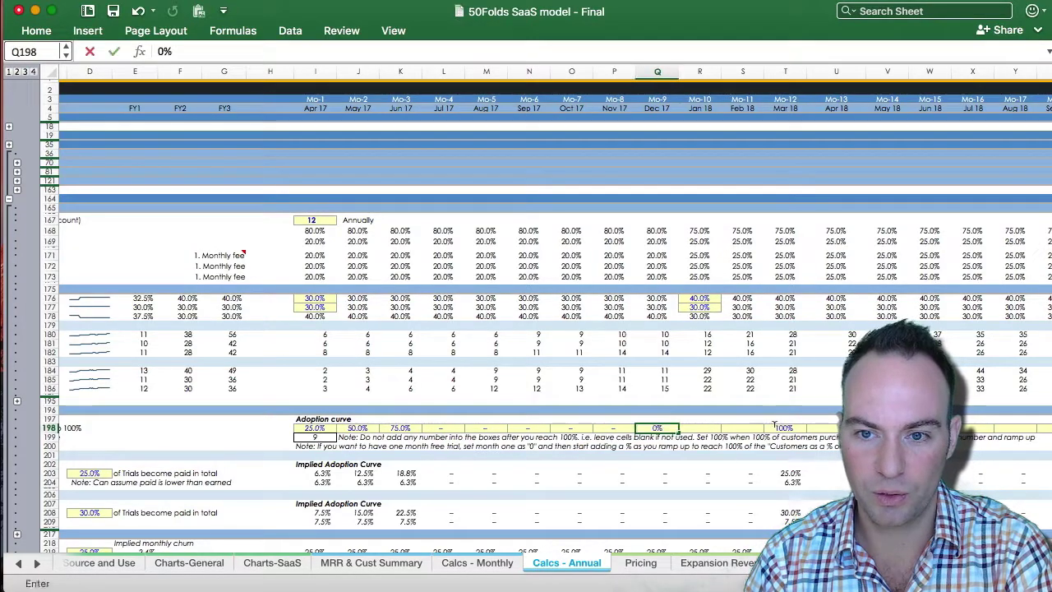
pyautogui.press('Right')
pyautogui.write('0')
pyautogui.press('Right')
pyautogui.write('0')
pyautogui.press('Right')
# Review the adoption curve percentages from Mo-11 back to Mo-1
pyautogui.press('Left')
pyautogui.press('Left')
pyautogui.press('Left')
pyautogui.press('Left')
pyautogui.press('Left')
pyautogui.press('Left')
pyautogui.press('Left')
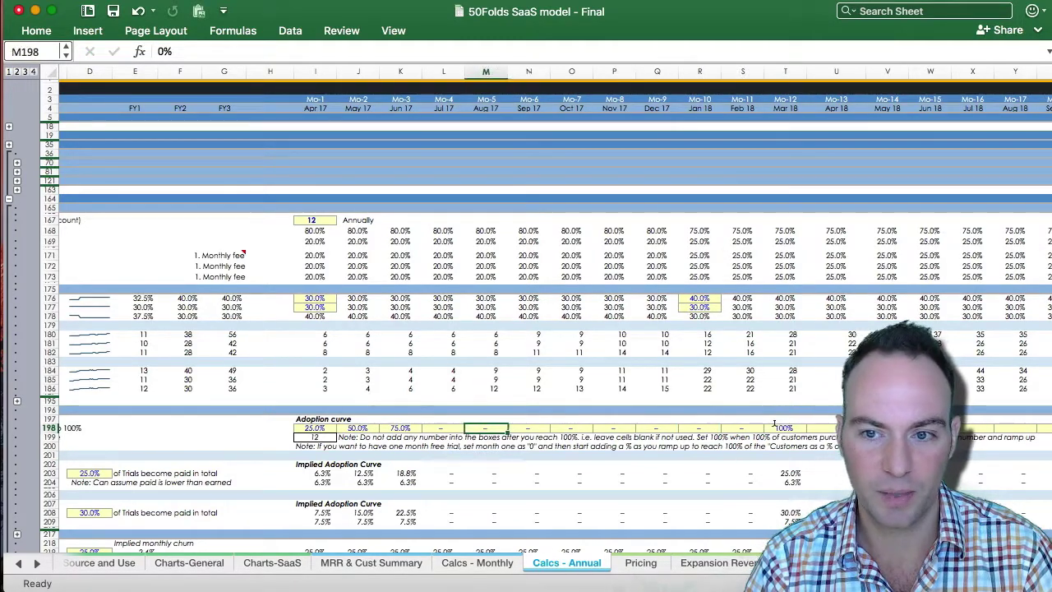
pyautogui.press('Left')
pyautogui.press('Left')
pyautogui.press('Left')
pyautogui.press('Left')
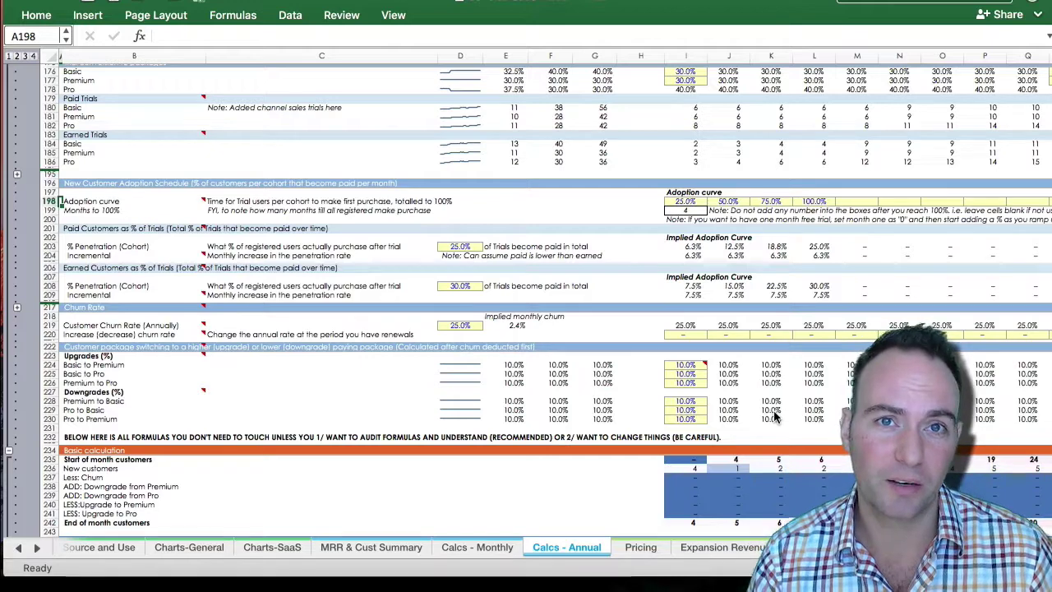
# Check the contract length input under Annual vs monthly customers
pyautogui.scroll(7, 773, 417)
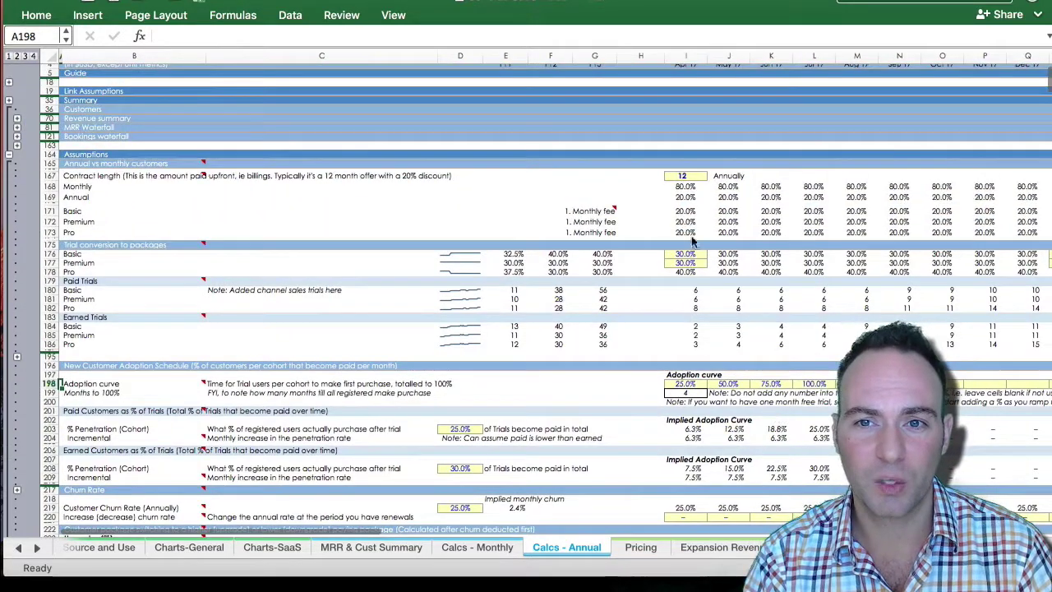
pyautogui.click(680, 176)
pyautogui.scroll(-1, 677, 184)
pyautogui.scroll(-1, 677, 184)
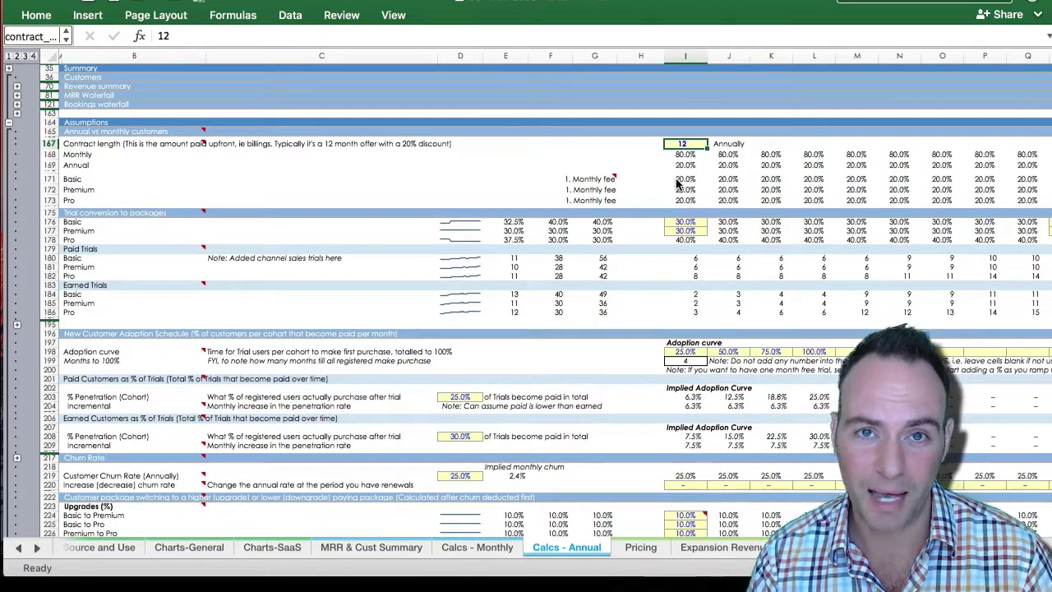
# Examine the annual Customer Churn Rate input and the implied monthly churn formula beside it
pyautogui.click(459, 476)
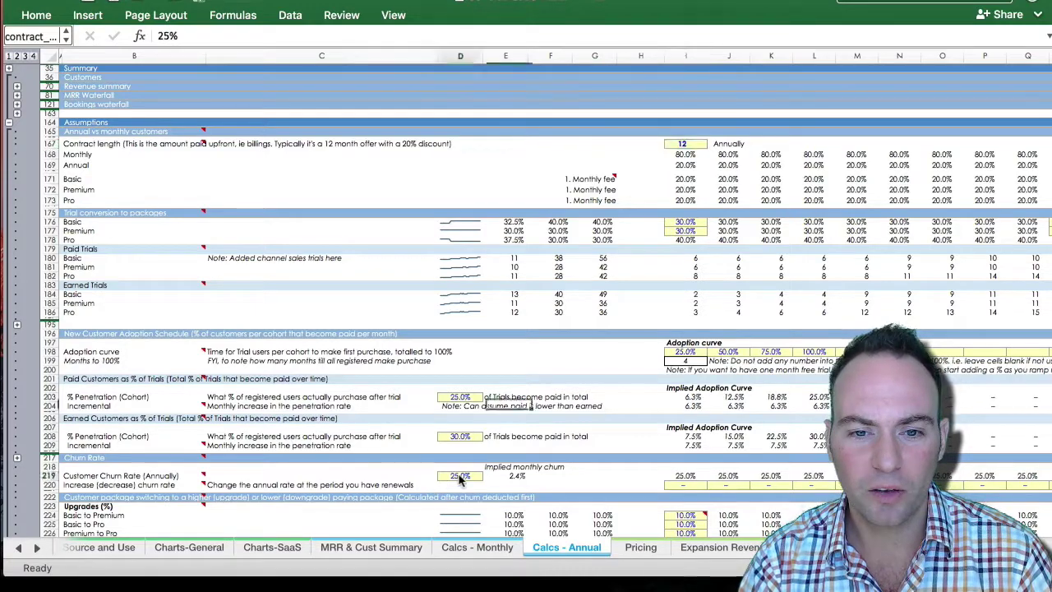
pyautogui.scroll(-2, 459, 479)
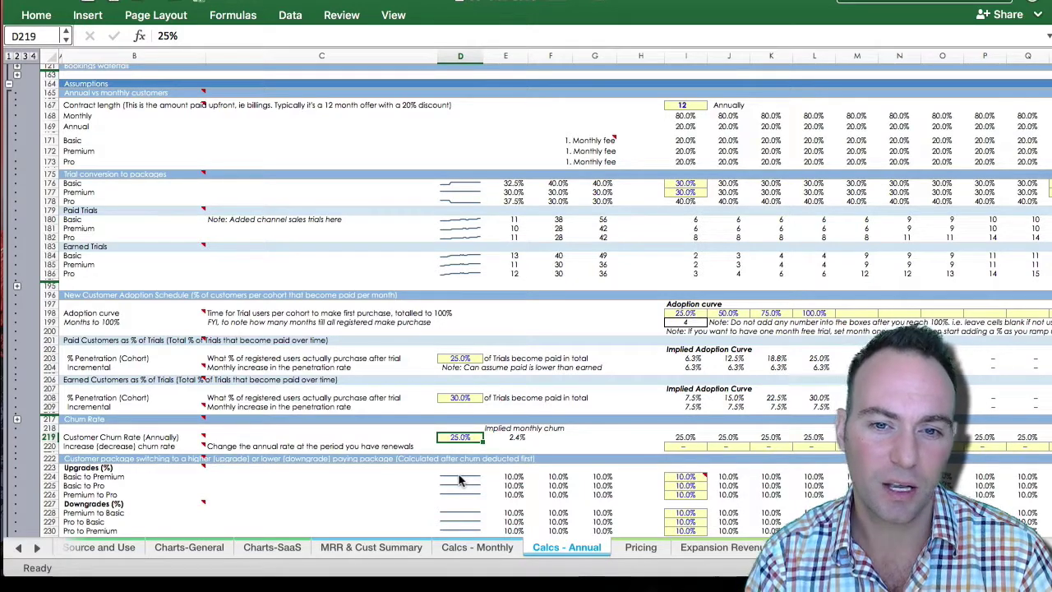
pyautogui.press('Right')
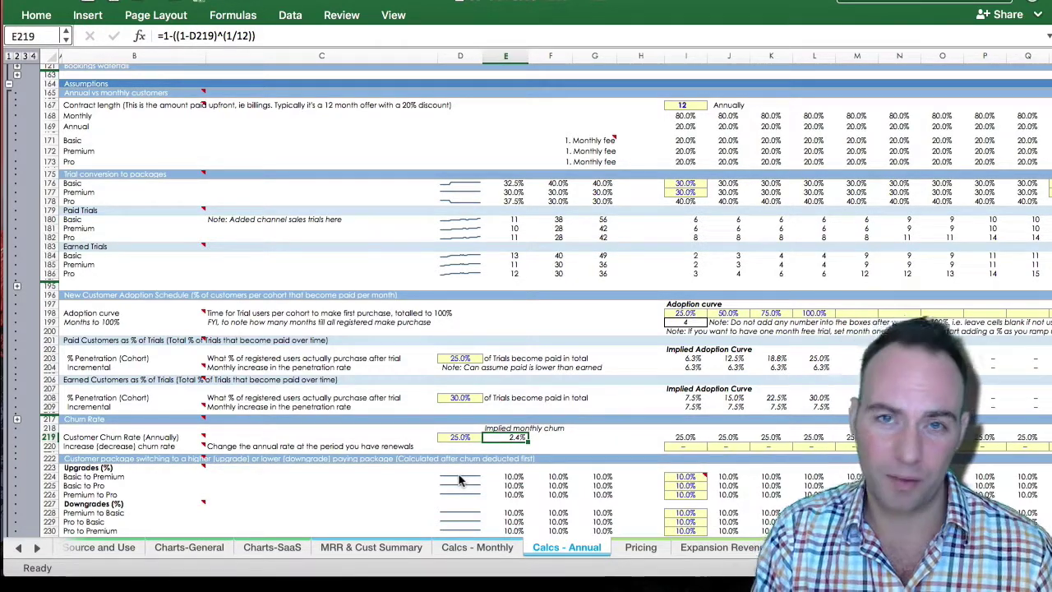
# Set the annual Customer Churn Rate to 30% and check the implied monthly churn
pyautogui.press('Left')
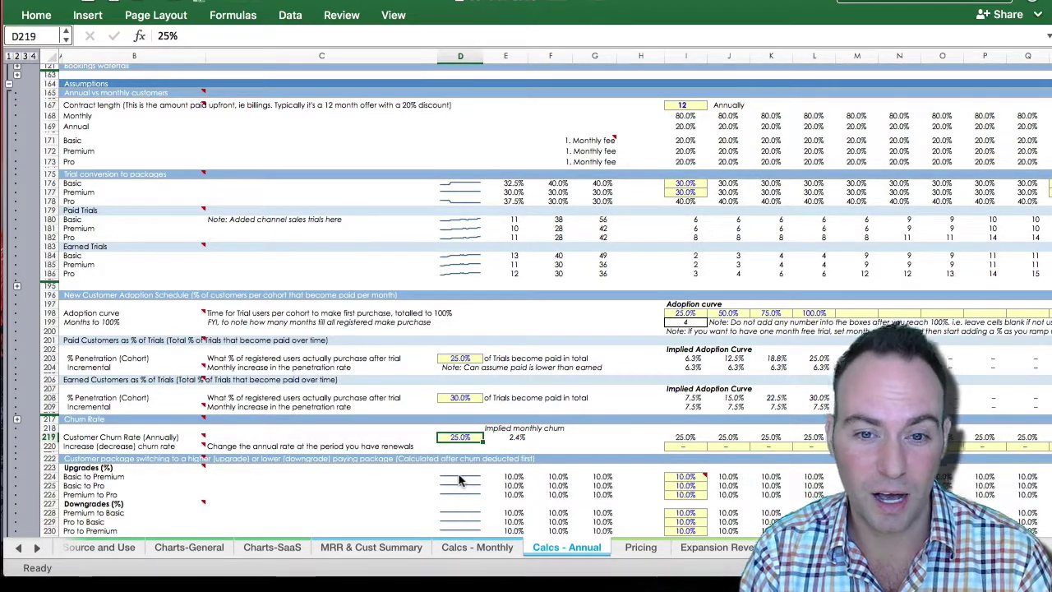
pyautogui.write('30')
pyautogui.press('Return')
pyautogui.press('Up')
pyautogui.press('Right')
# Set the annual Customer Churn Rate to 20% and check the implied monthly churn
pyautogui.press('Left')
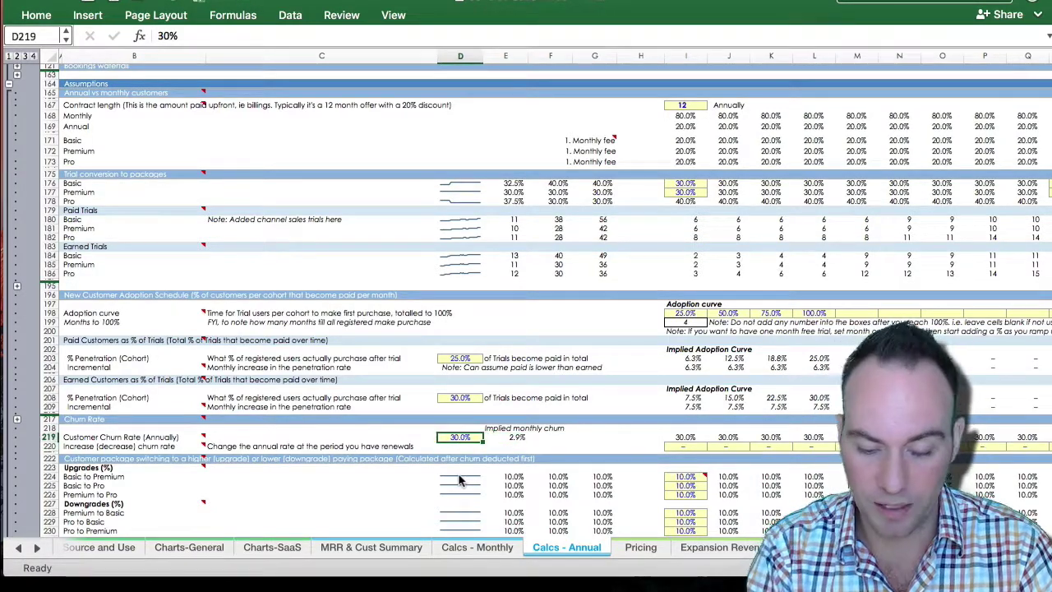
pyautogui.write('20')
pyautogui.press('Return')
pyautogui.press('Up')
pyautogui.press('Right')
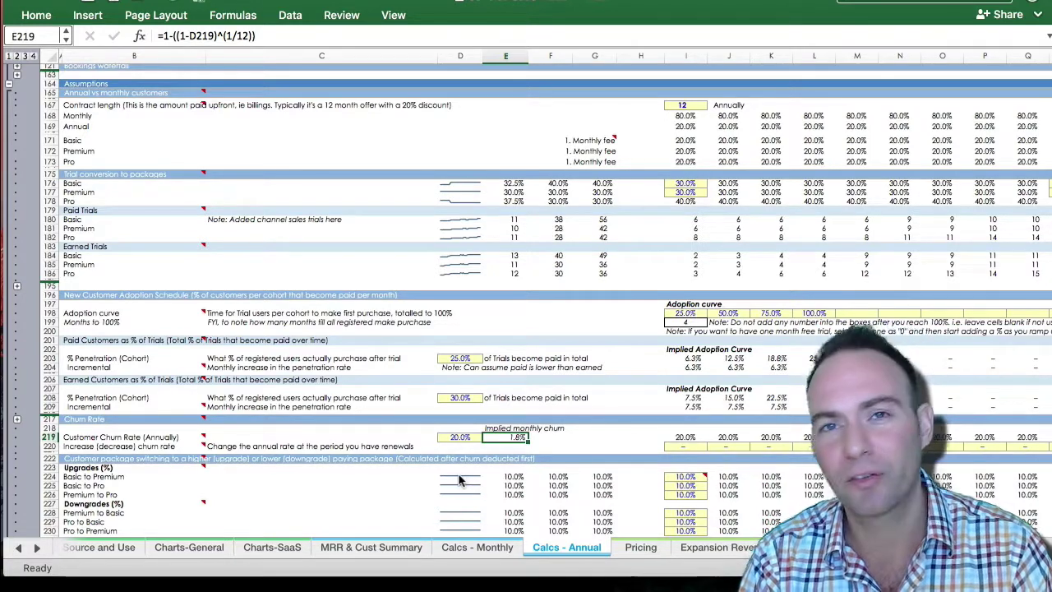
# Set the annual Customer Churn Rate back to 25%
pyautogui.press('Left')
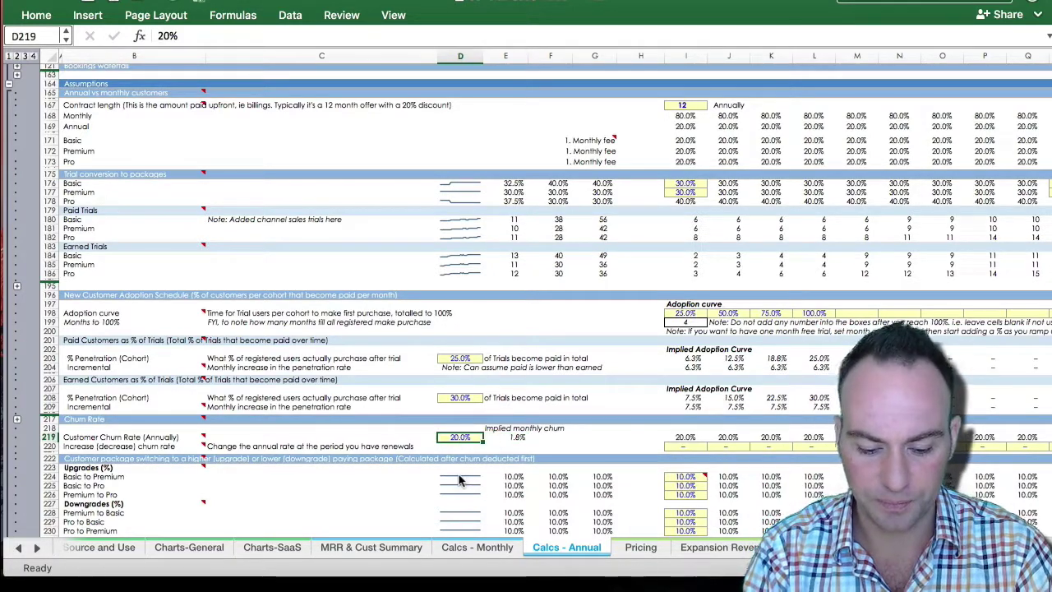
pyautogui.write('25')
pyautogui.press('Return')
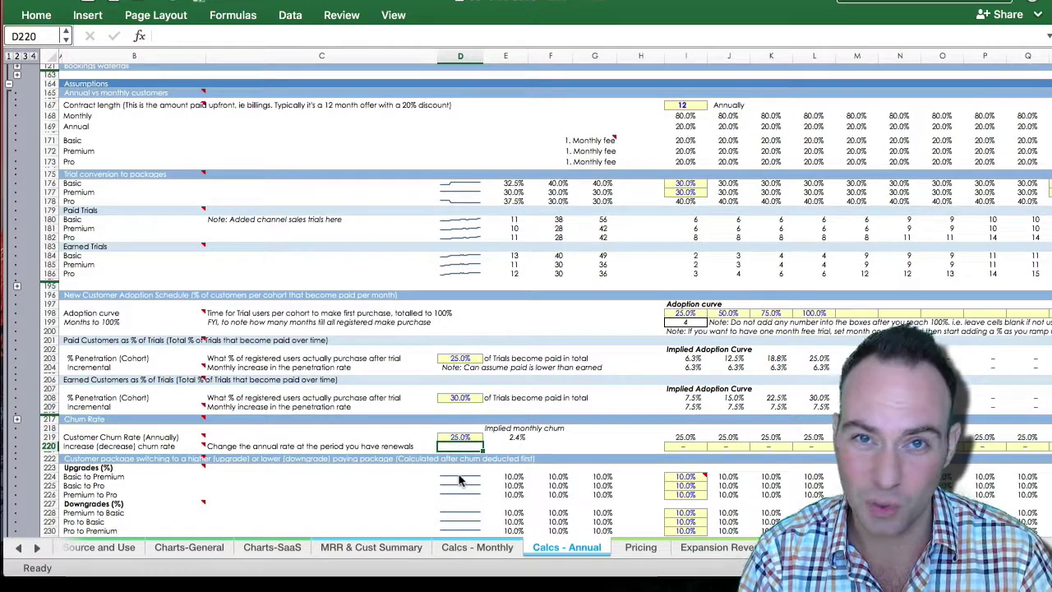
# Examine the Increase (decrease) churn rate inputs across the months from Mo-1 to Mo-16
pyautogui.press('Up')
pyautogui.press('Right')
pyautogui.press('Right')
pyautogui.press('Right')
pyautogui.press('Right')
pyautogui.press('Right')
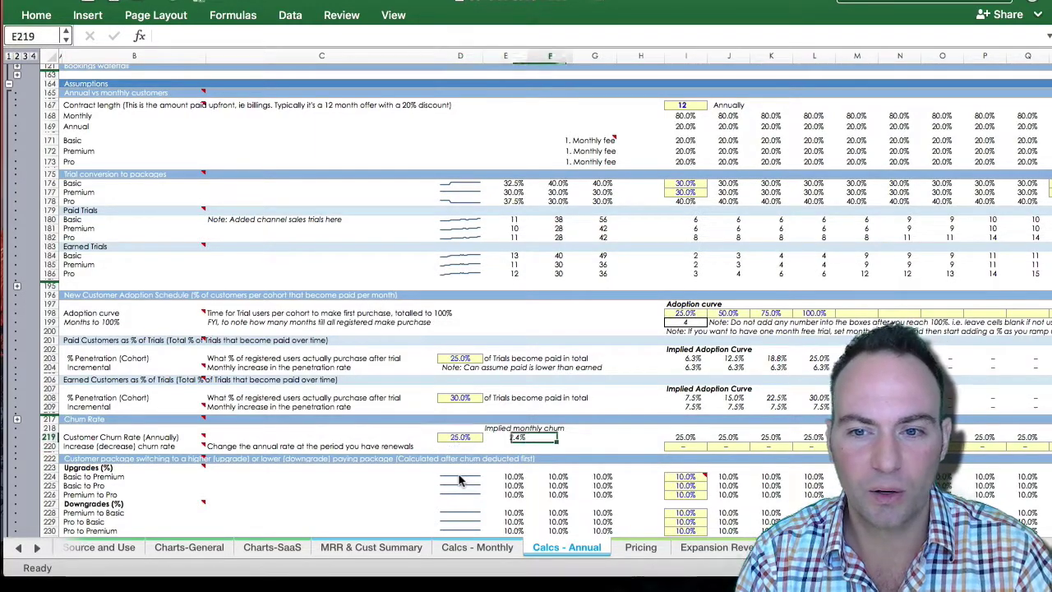
pyautogui.press('Down')
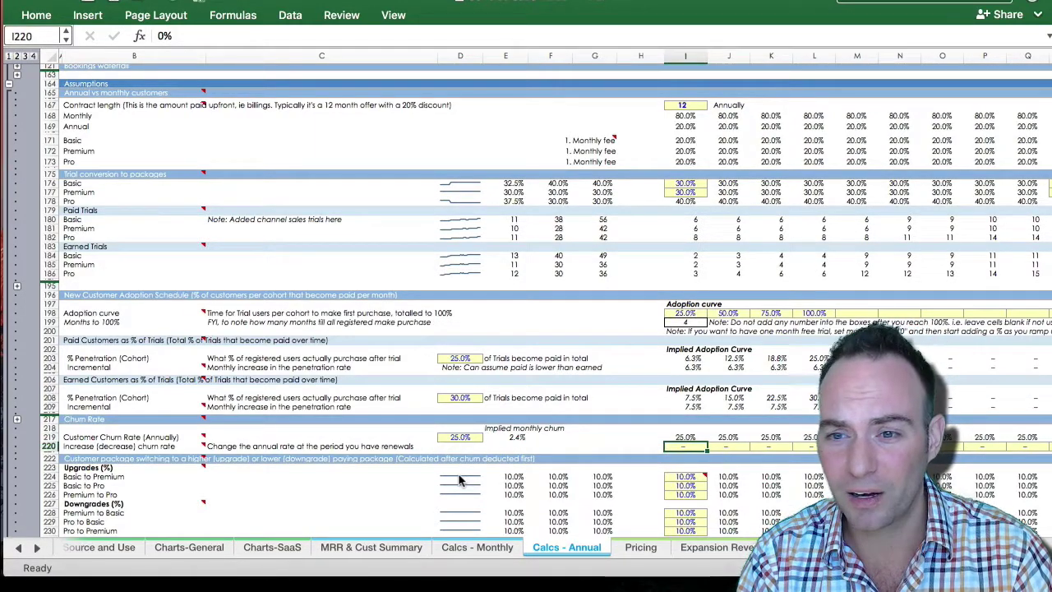
pyautogui.press('Right')
pyautogui.press('Right')
pyautogui.press('Right')
pyautogui.press('Right')
pyautogui.press('Right')
pyautogui.press('Right')
pyautogui.press('Right')
pyautogui.press('Right')
pyautogui.press('Right')
pyautogui.press('Right')
pyautogui.press('Right')
pyautogui.press('Right')
pyautogui.press('Right')
pyautogui.press('Right')
pyautogui.press('Right')
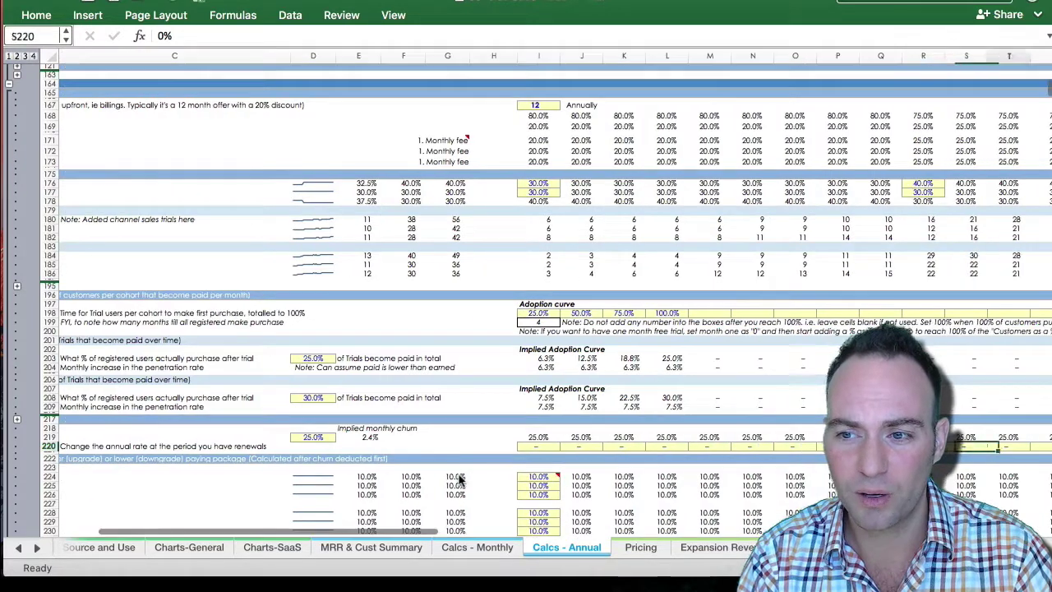
pyautogui.press('Left')
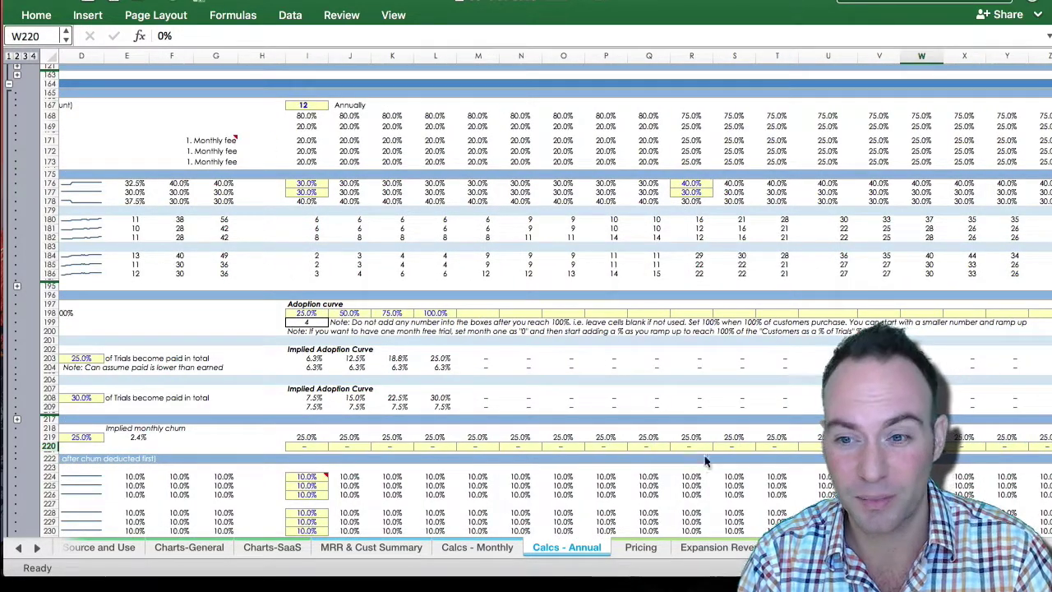
pyautogui.press('Left')
# Enter a 30% increase in the churn rate adjustment row for Mo-12
pyautogui.scroll(3, 594, 471)
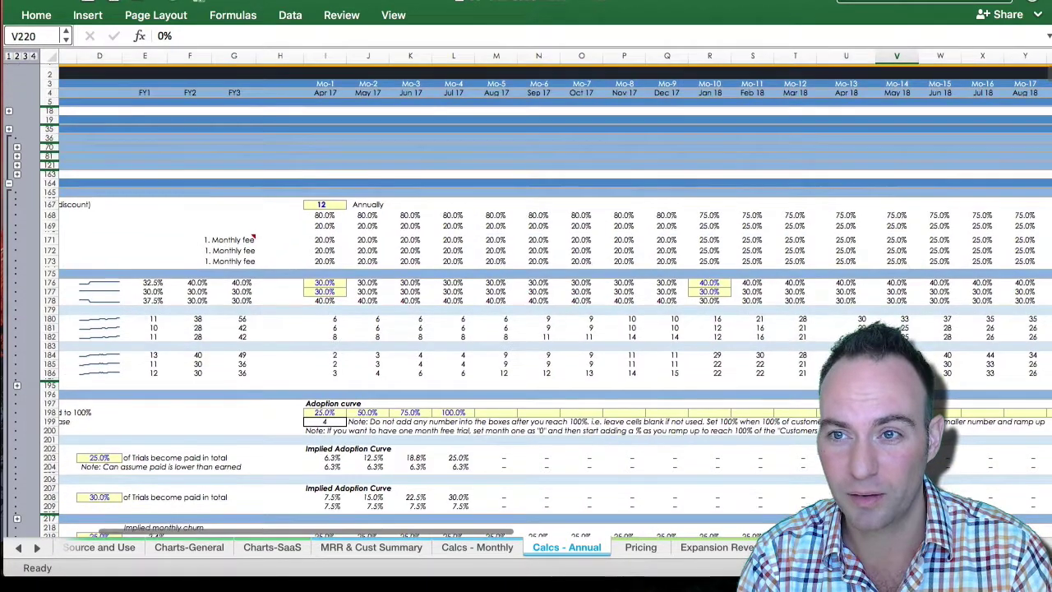
pyautogui.scroll(-5, 791, 165)
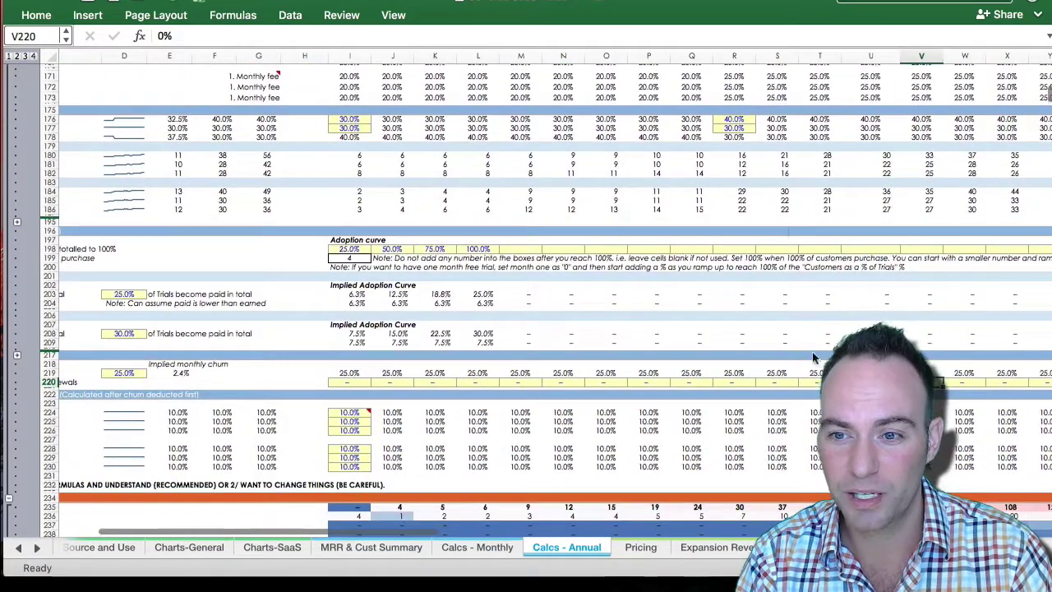
pyautogui.click(809, 382)
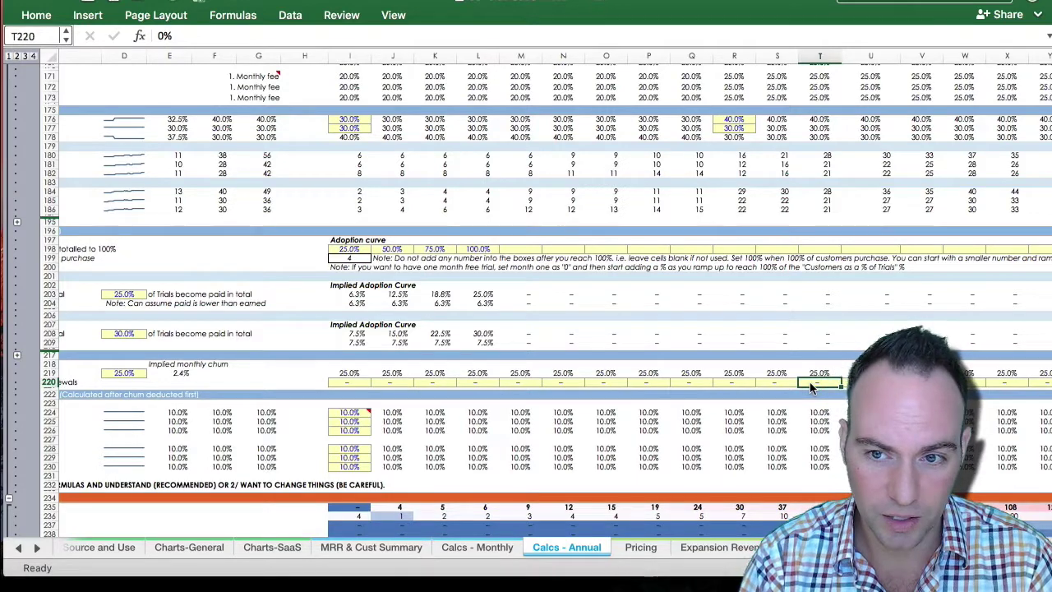
pyautogui.write('30')
pyautogui.press('Return')
pyautogui.press('Up')
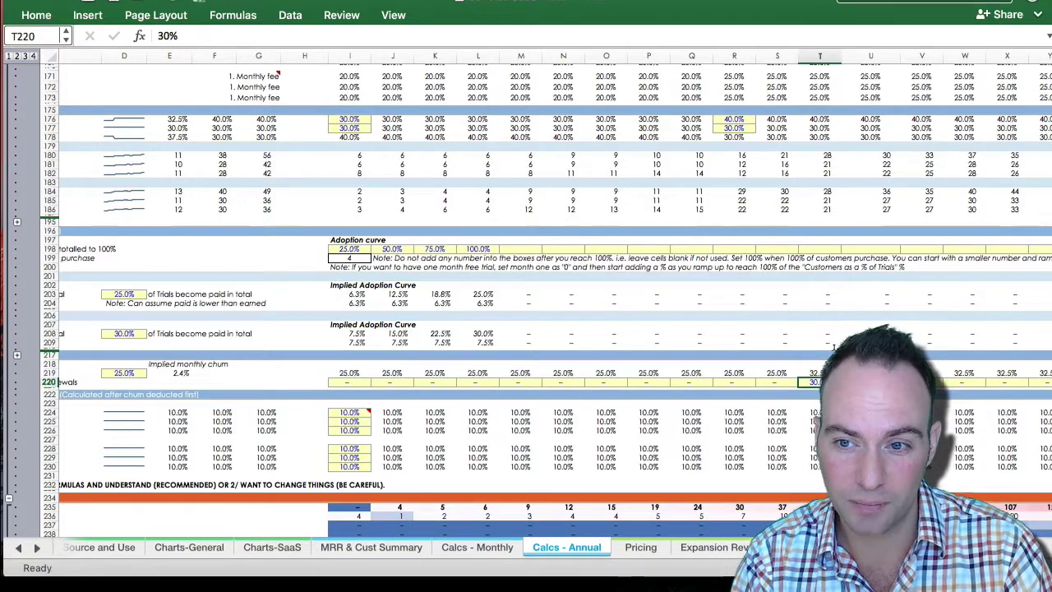
# Change the Mo-12 churn rate adjustment to -1000% and correct it to -10%
pyautogui.write('-1000')
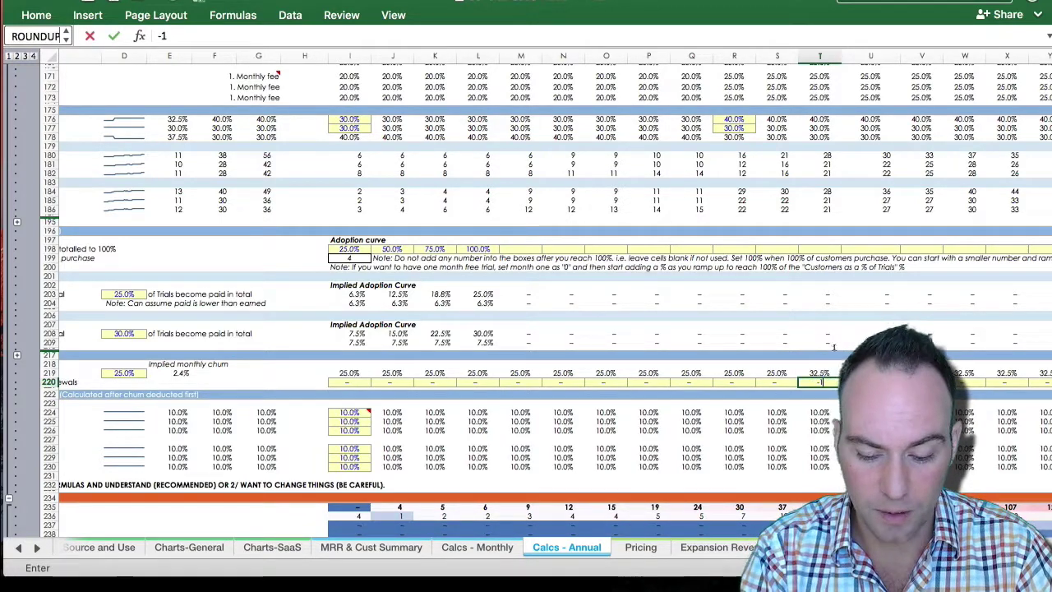
pyautogui.press('Return')
pyautogui.press('Up')
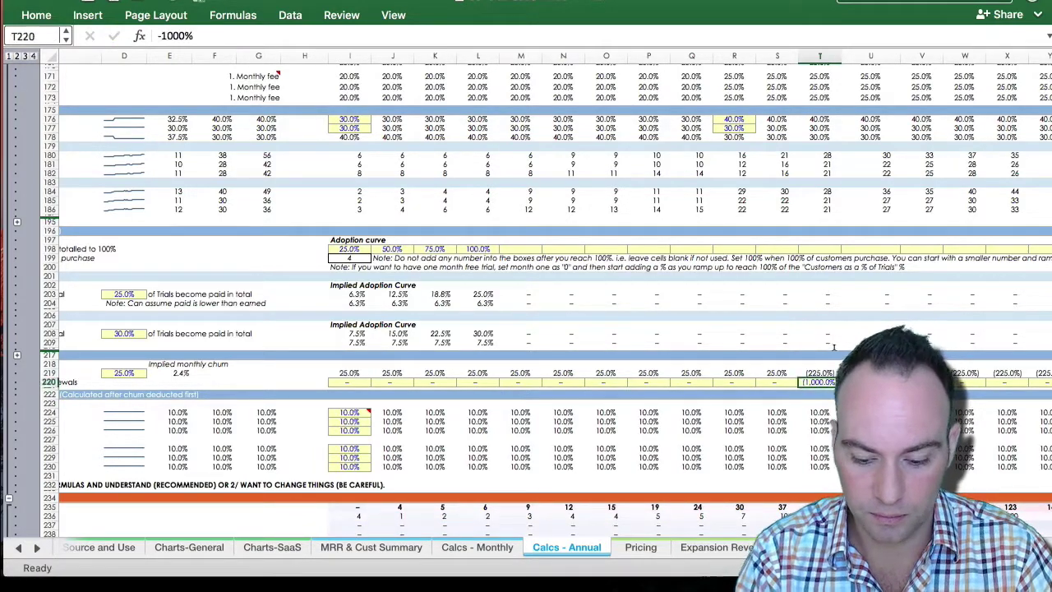
pyautogui.write('-10')
pyautogui.press('Return')
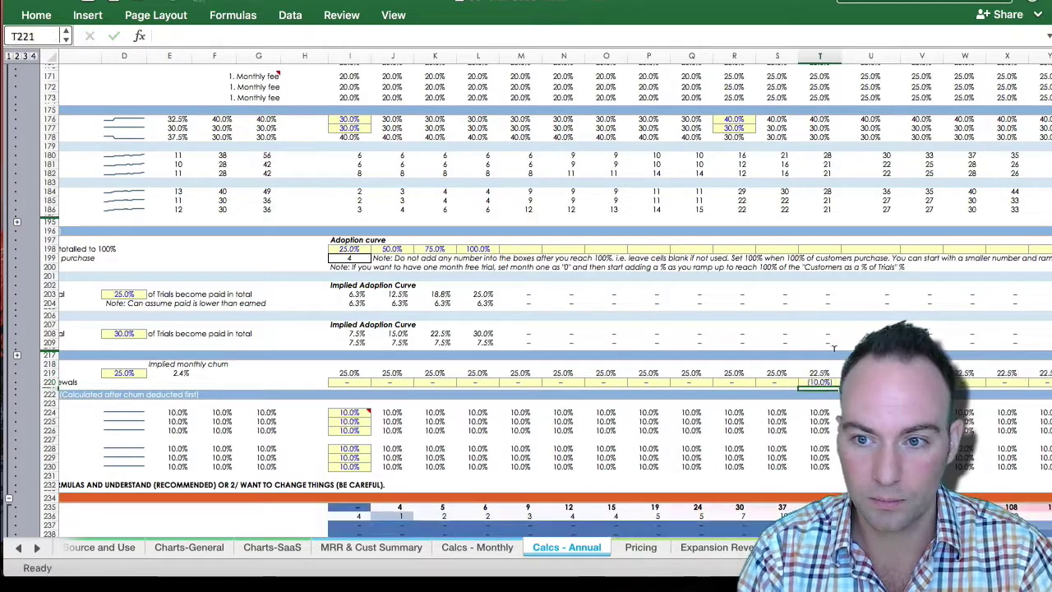
# Reset the Mo-12 churn rate adjustment to 0% and return to the start of the row
pyautogui.press('Up')
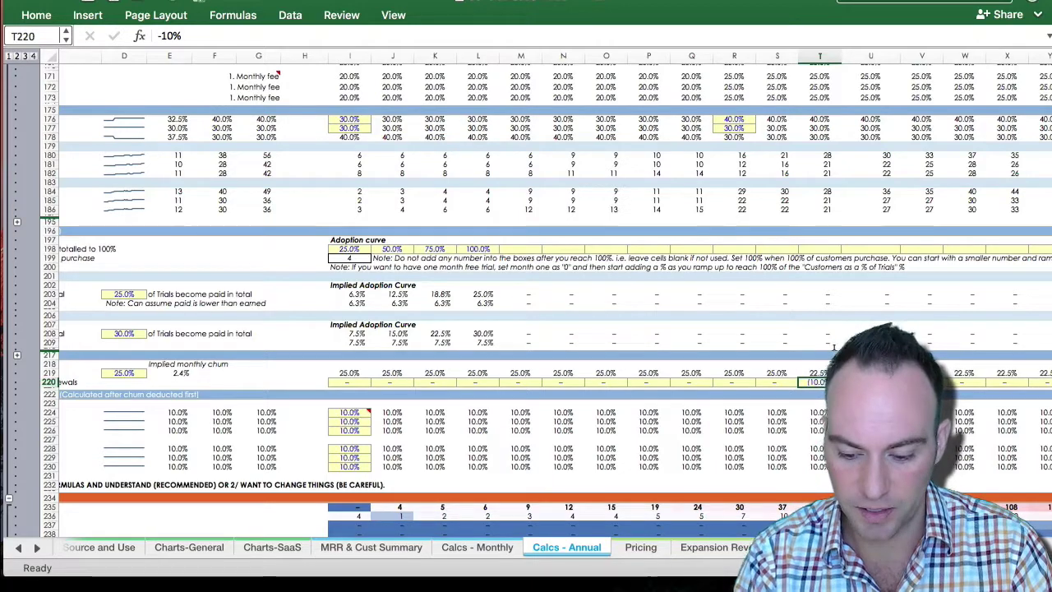
pyautogui.write('0')
pyautogui.press('Return')
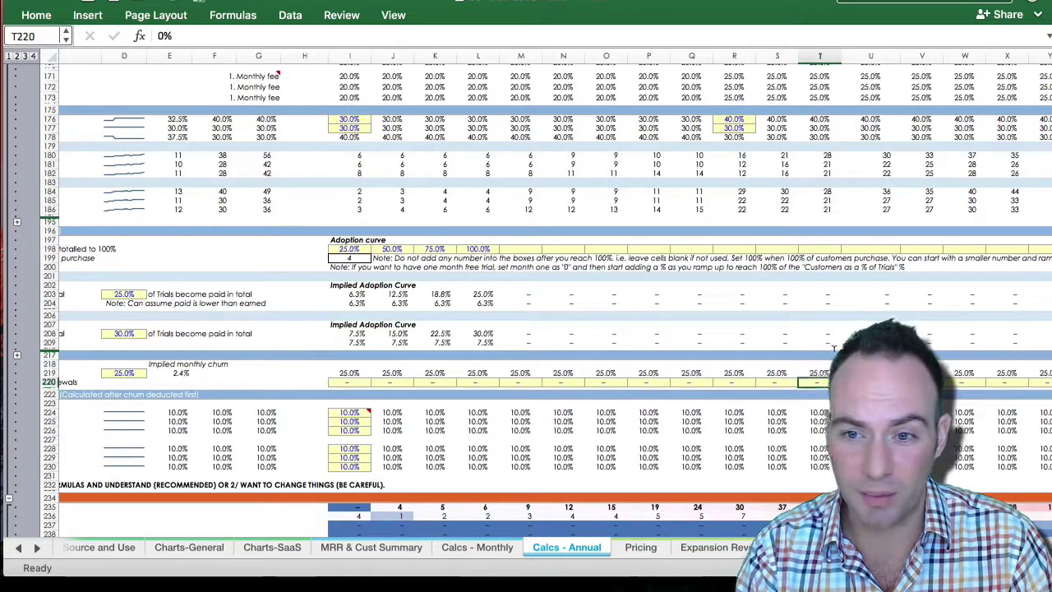
pyautogui.press('Home')
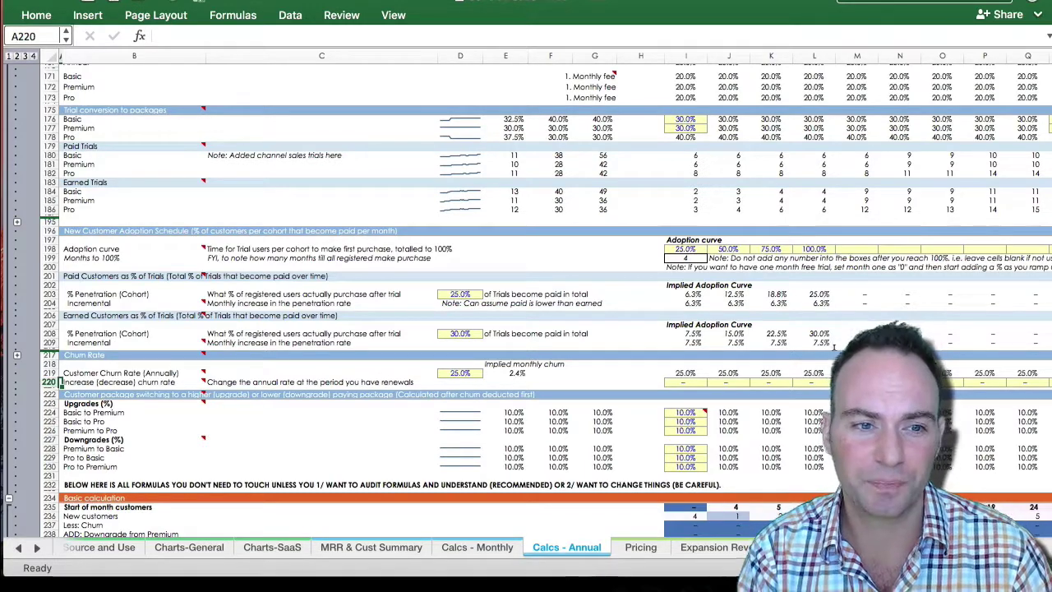
# Examine the package switching percentages, from the Basic to Pro upgrade formula through the Premium to Basic downgrade input
pyautogui.click(717, 421)
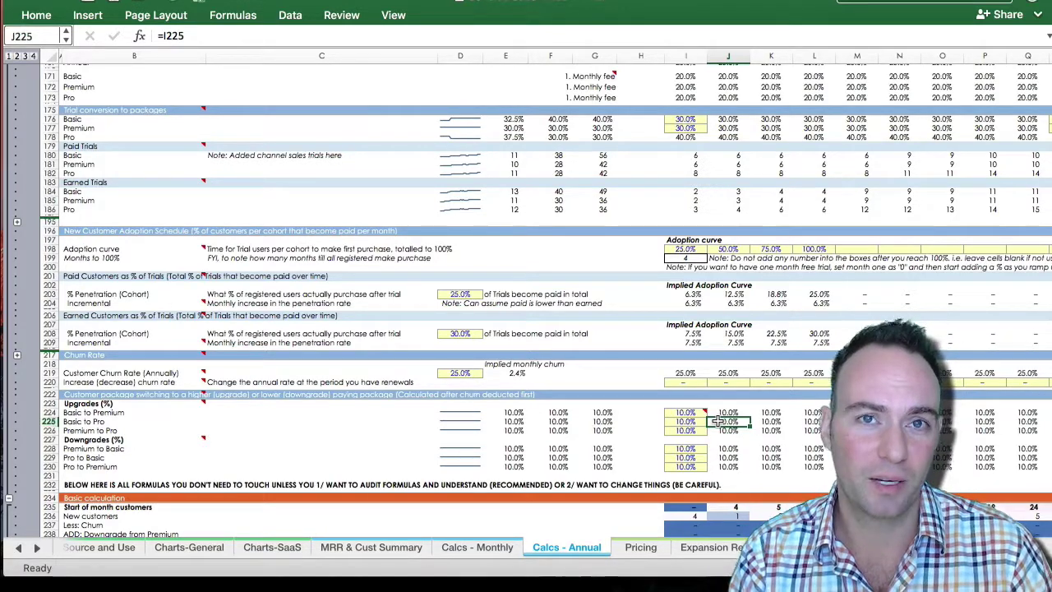
pyautogui.press('Left')
pyautogui.press('Up')
pyautogui.press('Up')
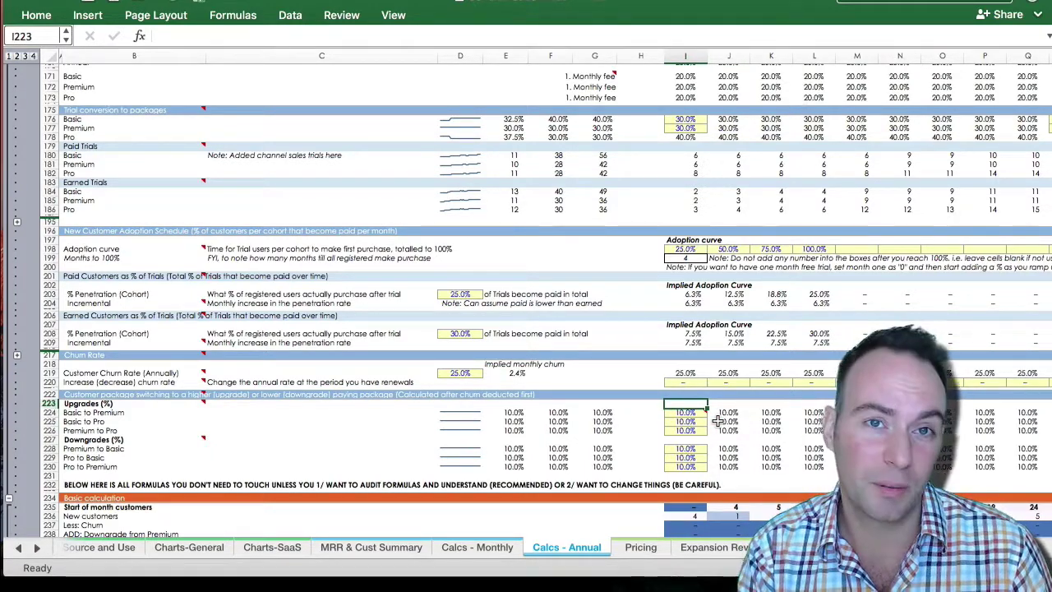
pyautogui.press('Down')
pyautogui.press('Down')
pyautogui.press('Down')
pyautogui.press('Down')
pyautogui.press('Down')
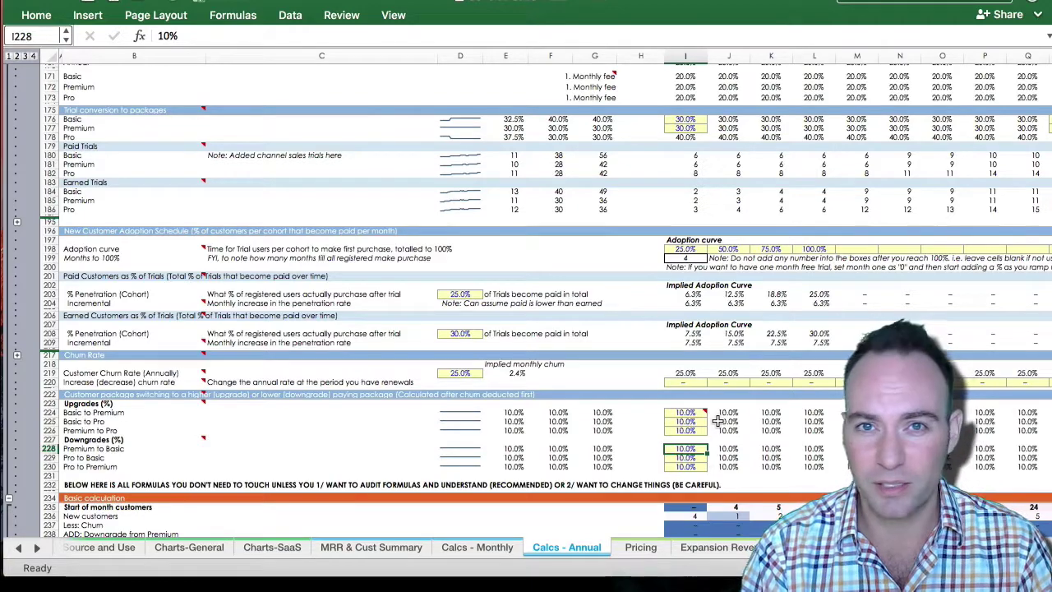
# View the Guide notes, collapse them again and expand the Link Assumptions section
pyautogui.scroll(10, 370, 280)
pyautogui.click(9, 111)
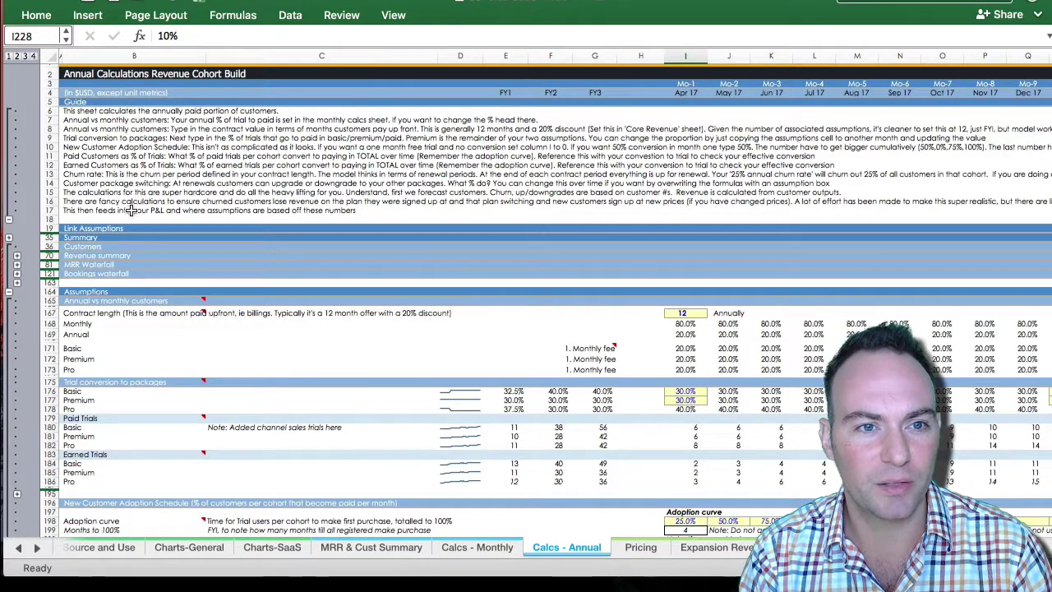
pyautogui.click(9, 219)
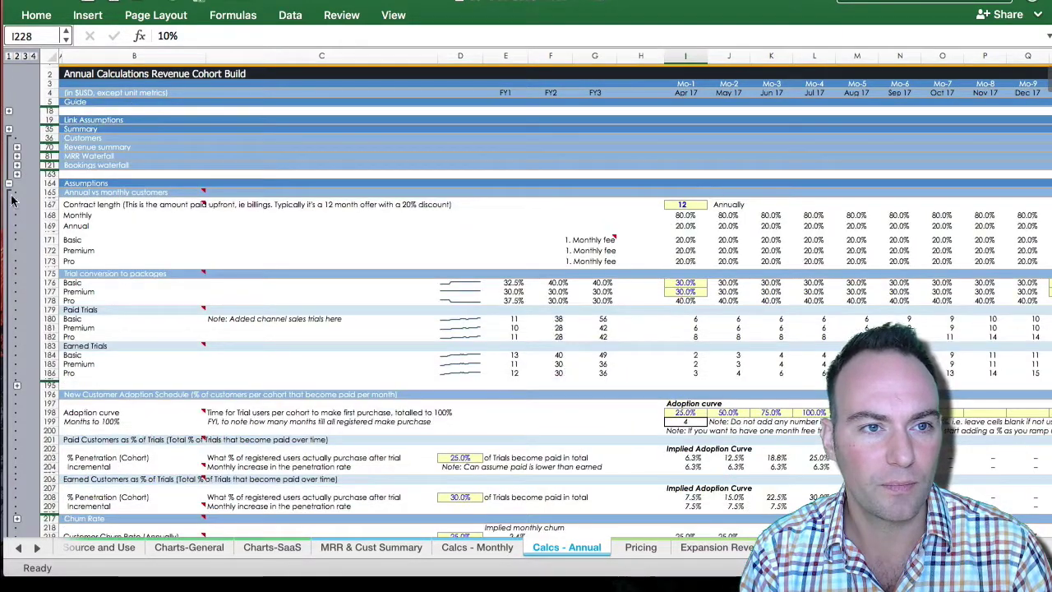
pyautogui.click(9, 130)
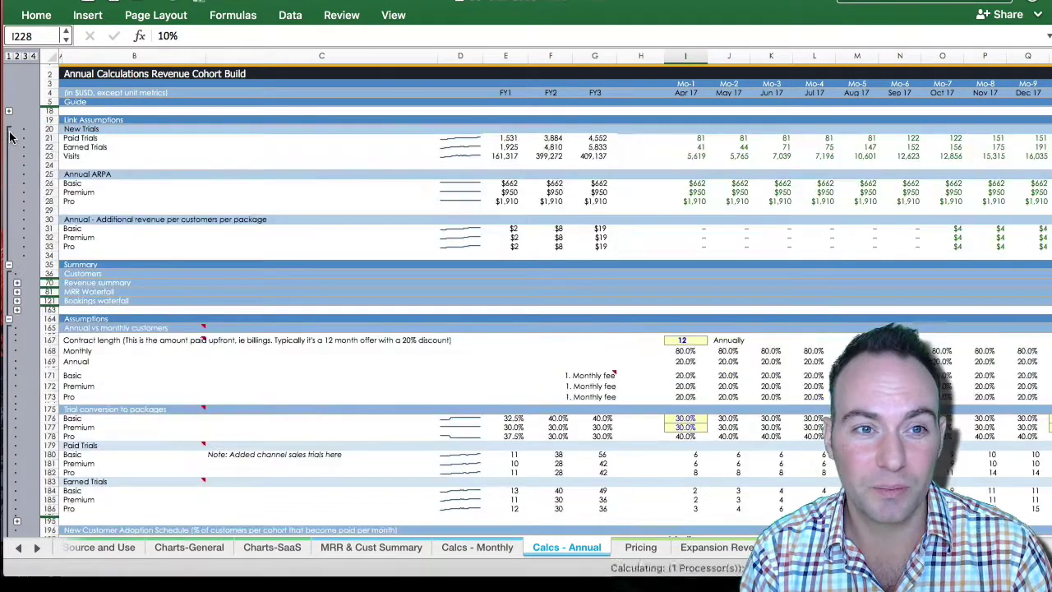
# Inspect the Mo-1 paid trials, annual ARPA and additional revenue links, then collapse the Link Assumptions section
pyautogui.click(726, 139)
pyautogui.click(709, 203)
pyautogui.click(698, 237)
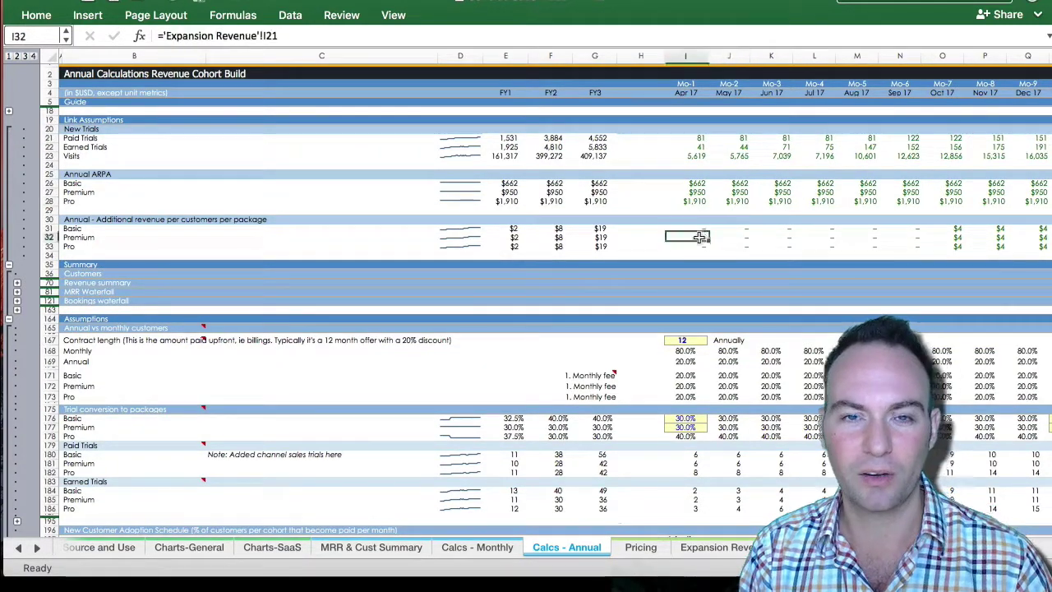
pyautogui.click(10, 266)
pyautogui.scroll(-20, 199, 342)
pyautogui.scroll(20, 197, 349)
pyautogui.scroll(10, 197, 349)
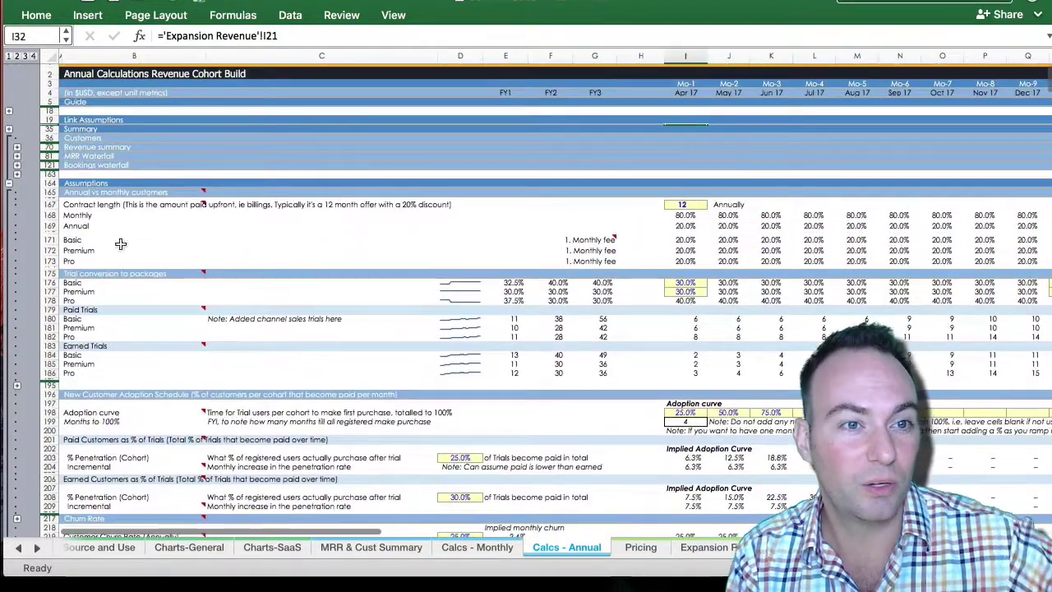
# Review the monthly figures in the Customers summary and the Bookings waterfall, collapsing each section again
pyautogui.click(17, 148)
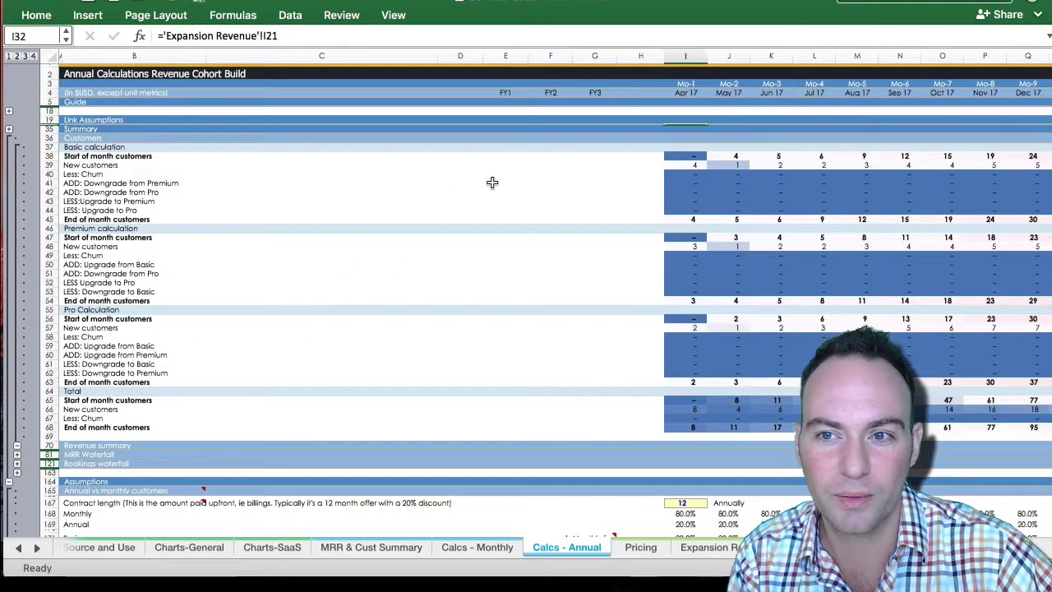
pyautogui.hscroll(10, 492, 188)
pyautogui.hscroll(15, 491, 188)
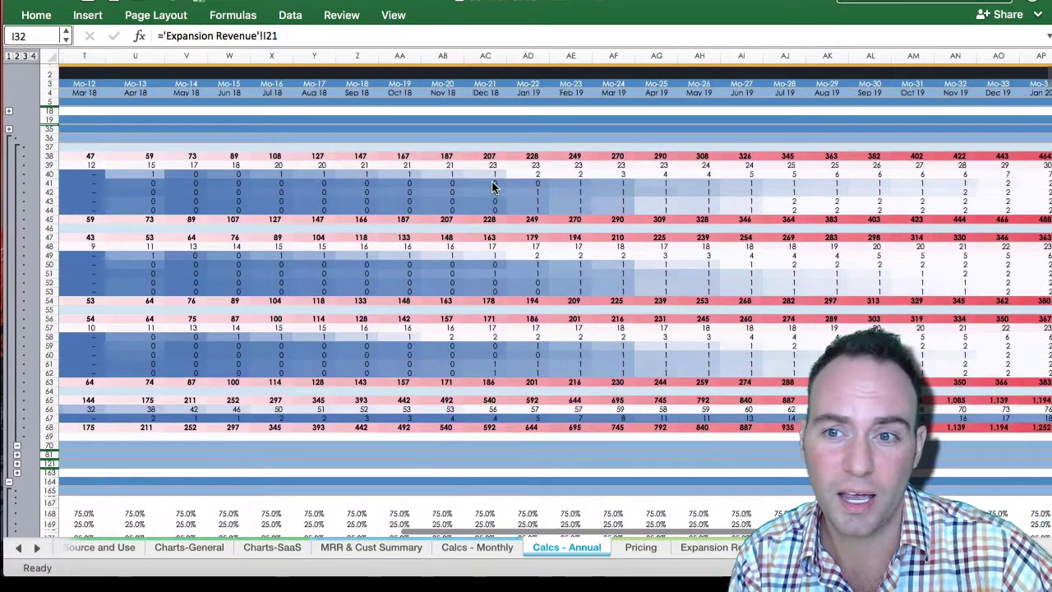
pyautogui.hscroll(-20, 492, 187)
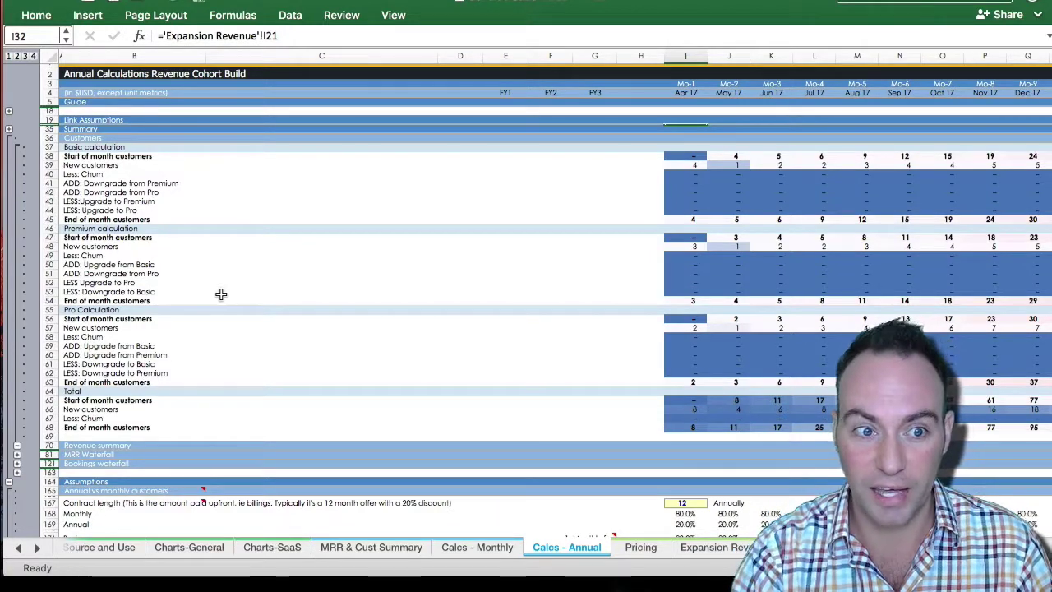
pyautogui.click(17, 446)
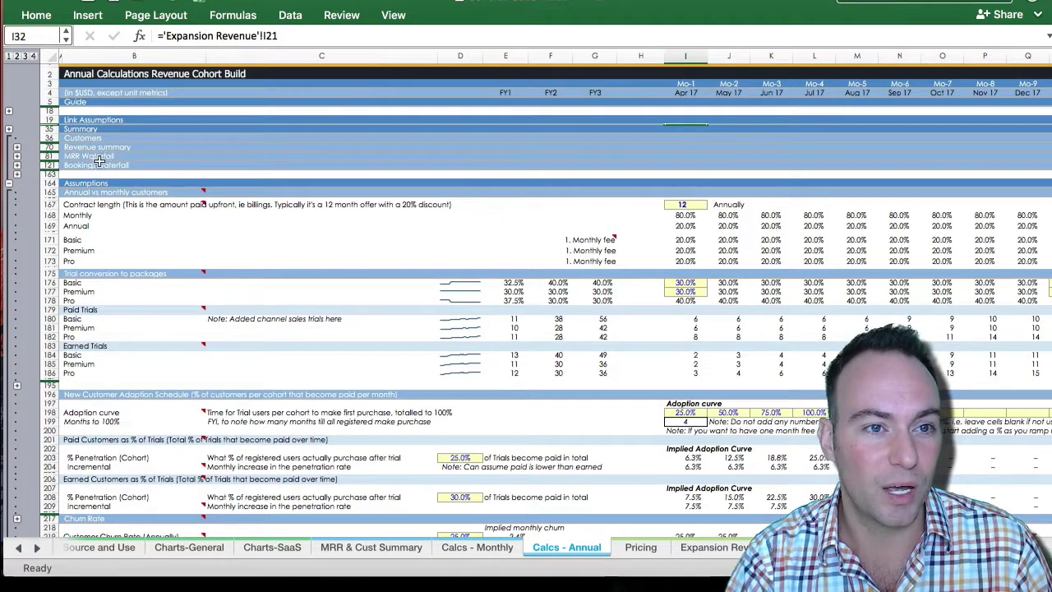
pyautogui.click(18, 176)
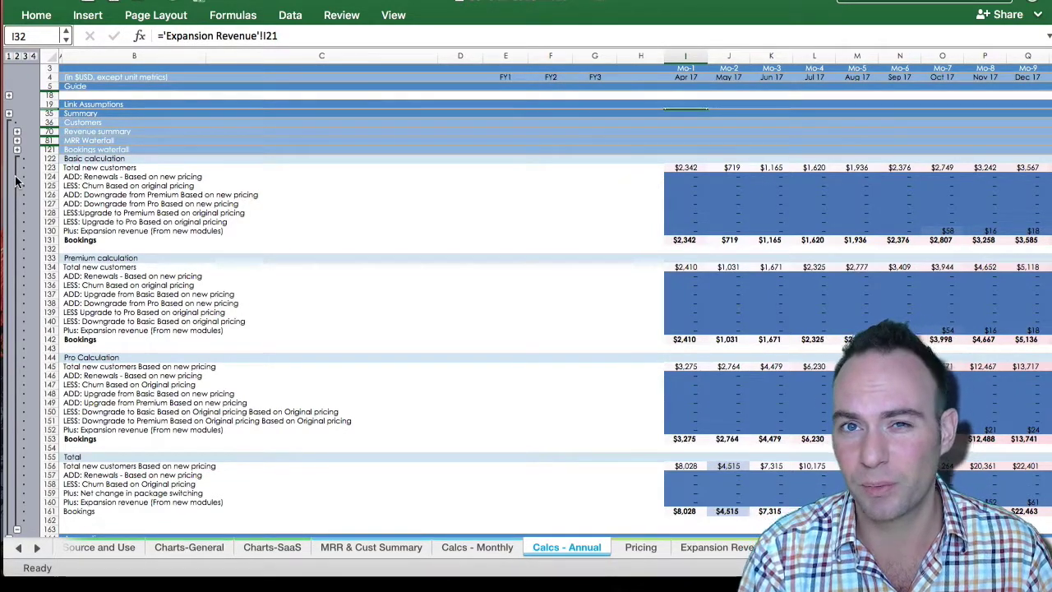
pyautogui.click(16, 181)
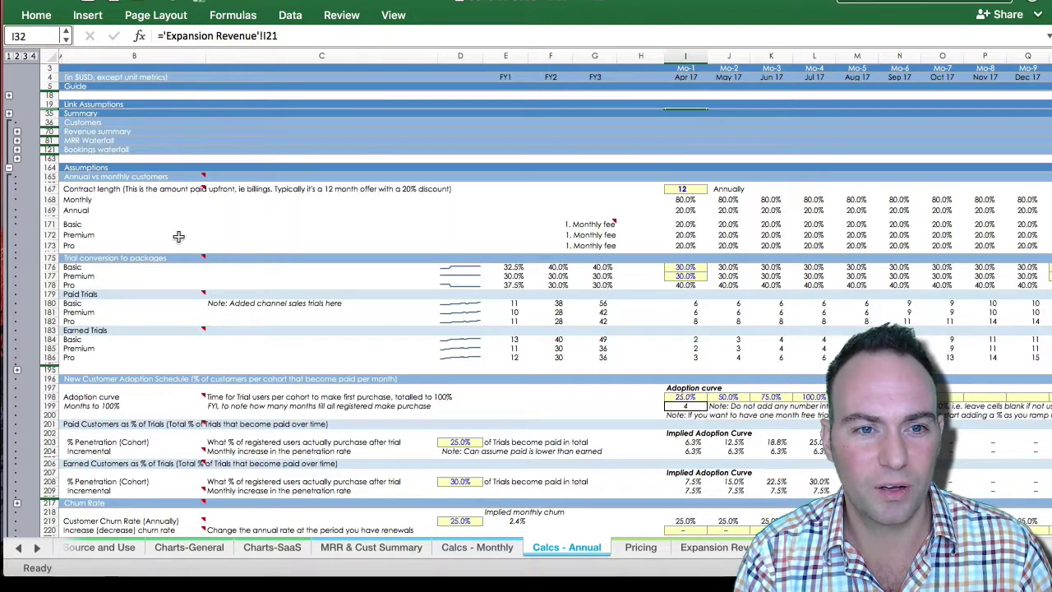
# Read the Paid Trials comment and look over the annual assumptions down to the Basic calculation block
pyautogui.moveTo(174, 259)
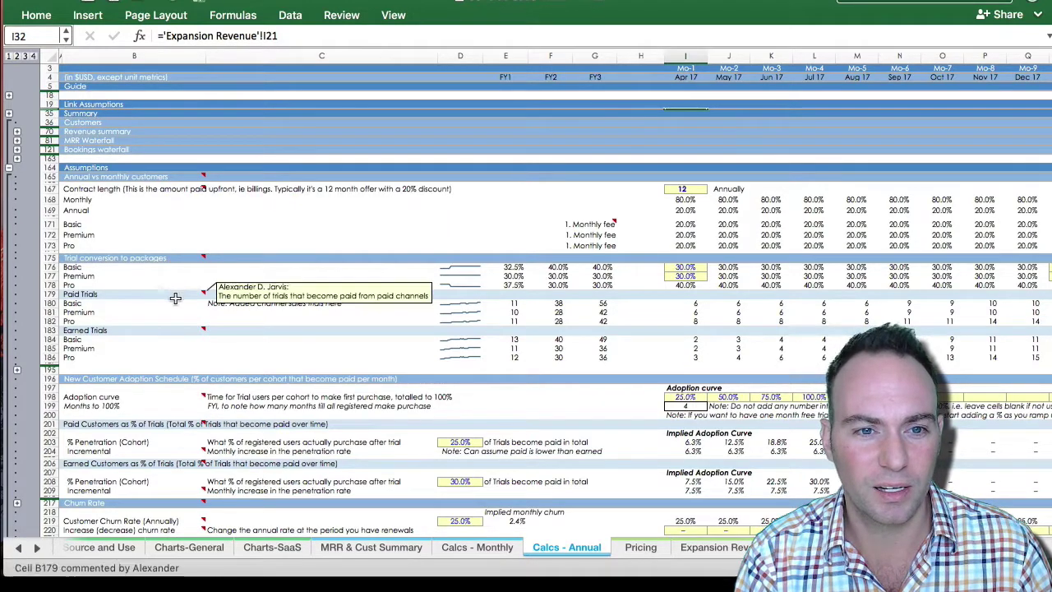
pyautogui.click(373, 363)
pyautogui.scroll(-8, 387, 366)
pyautogui.scroll(-3, 389, 363)
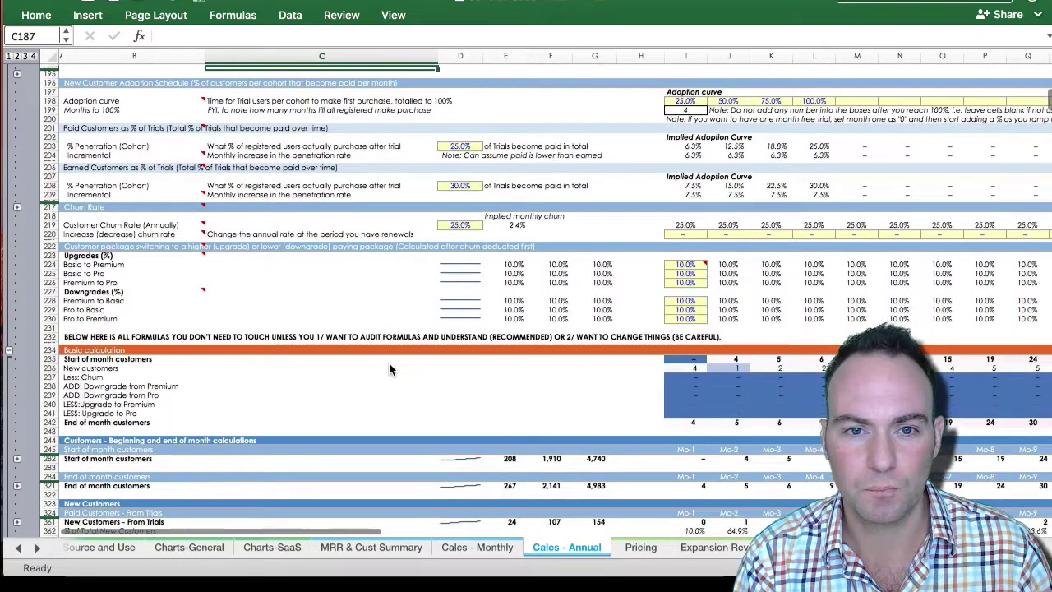
pyautogui.scroll(10, 391, 366)
pyautogui.scroll(3, 392, 369)
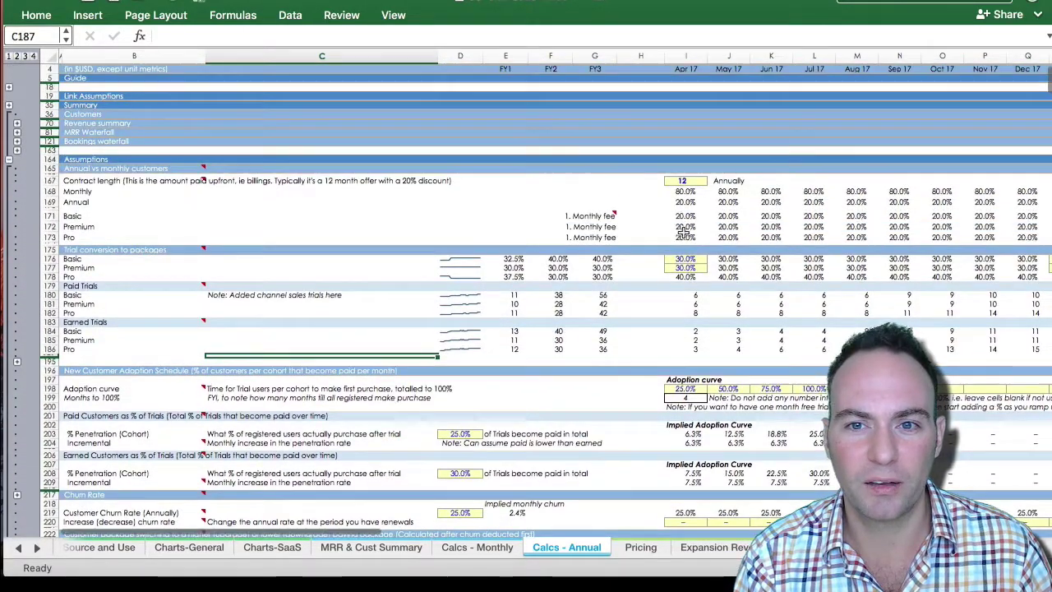
# Trace the Mo-1 Basic annual share to the Monthly and Annual split on the Calcs - Monthly sheet, then return to Calcs - Annual
pyautogui.click(684, 215)
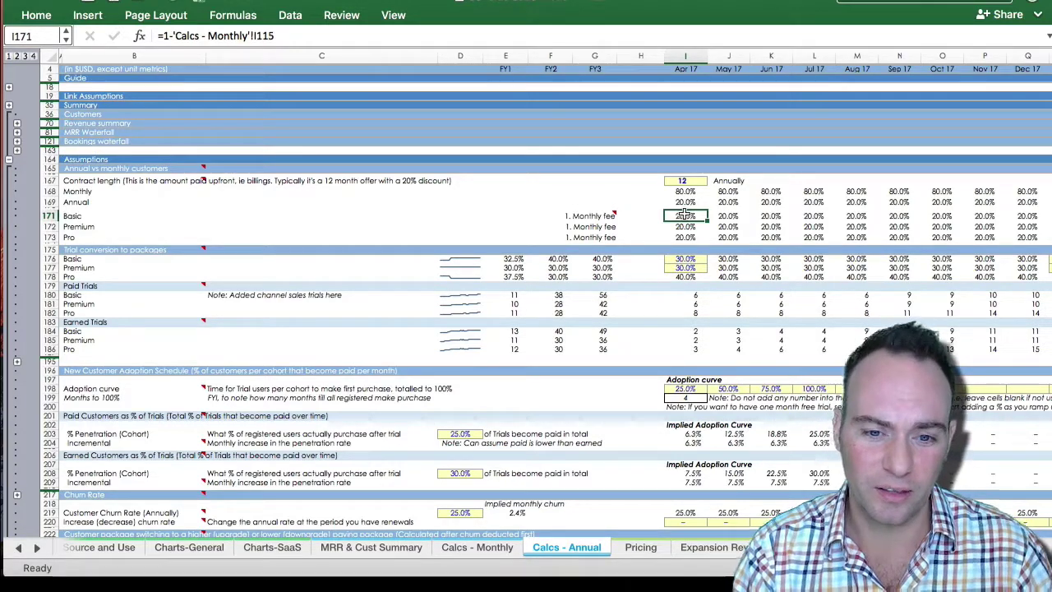
pyautogui.hotkey('ctrl', 'pageup')
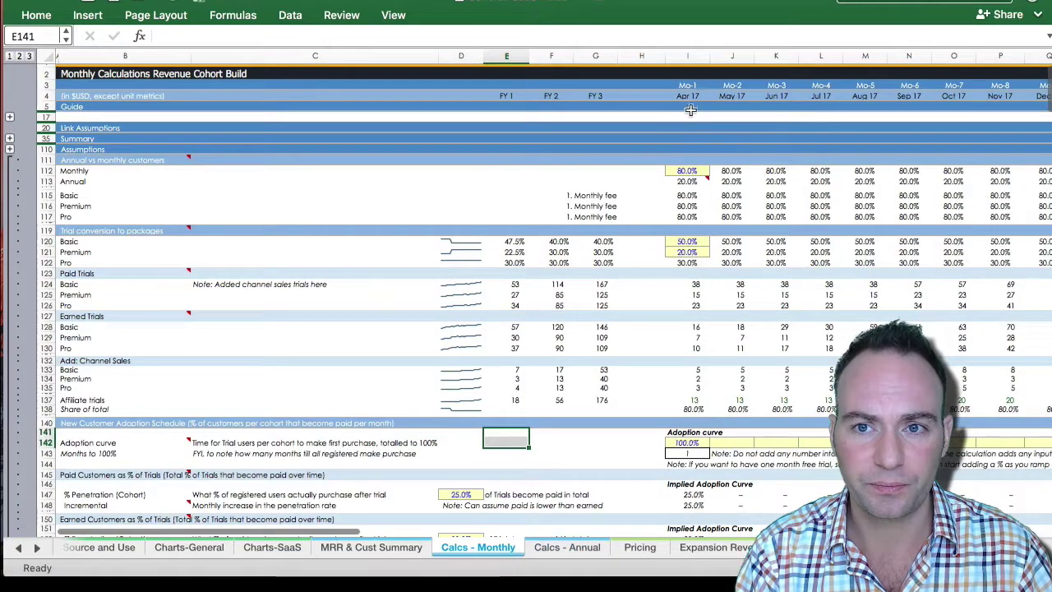
pyautogui.click(685, 173)
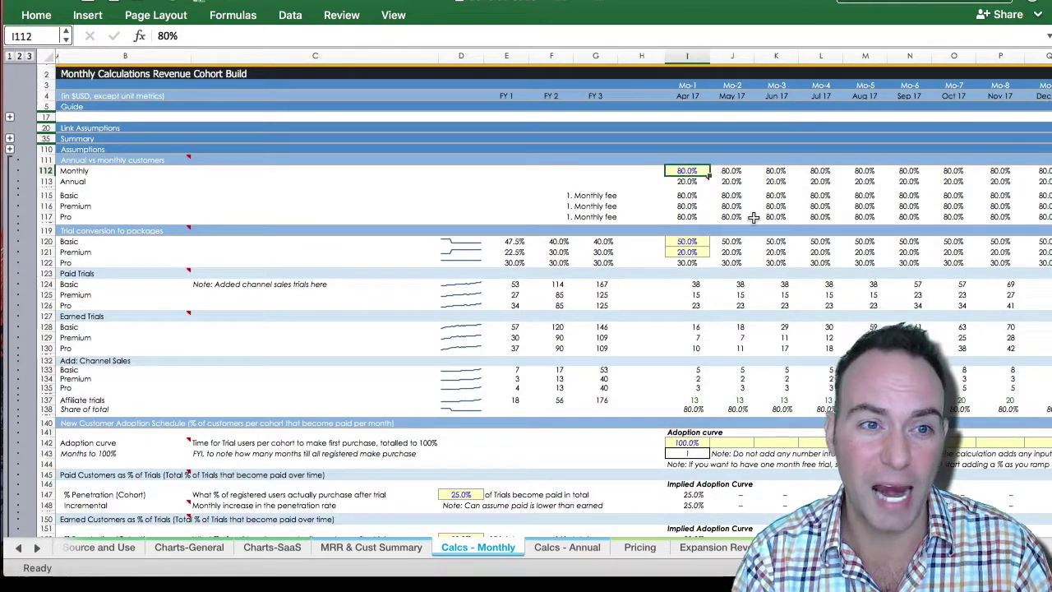
pyautogui.press('Down')
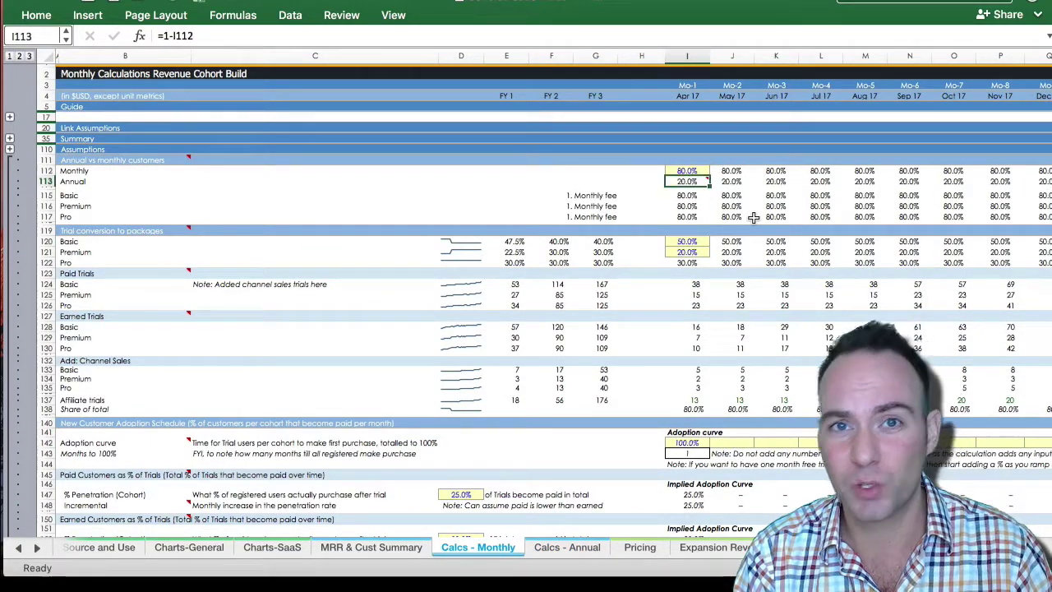
pyautogui.hotkey('ctrl', 'pagedown')
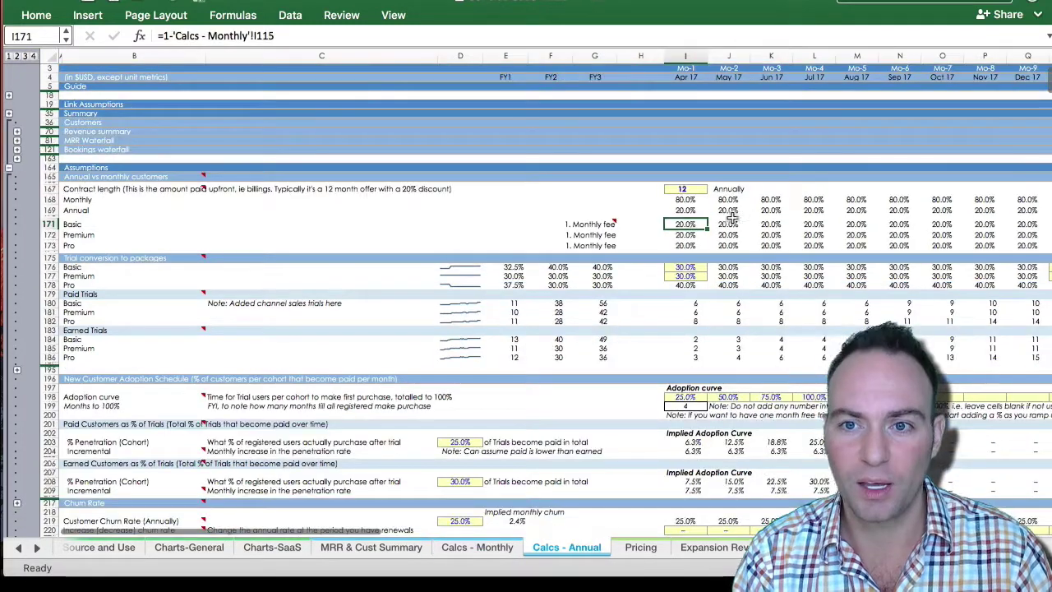
# Check the Mo-1 formulas for the overall Annual share and the shares of the individual packages
pyautogui.click(675, 210)
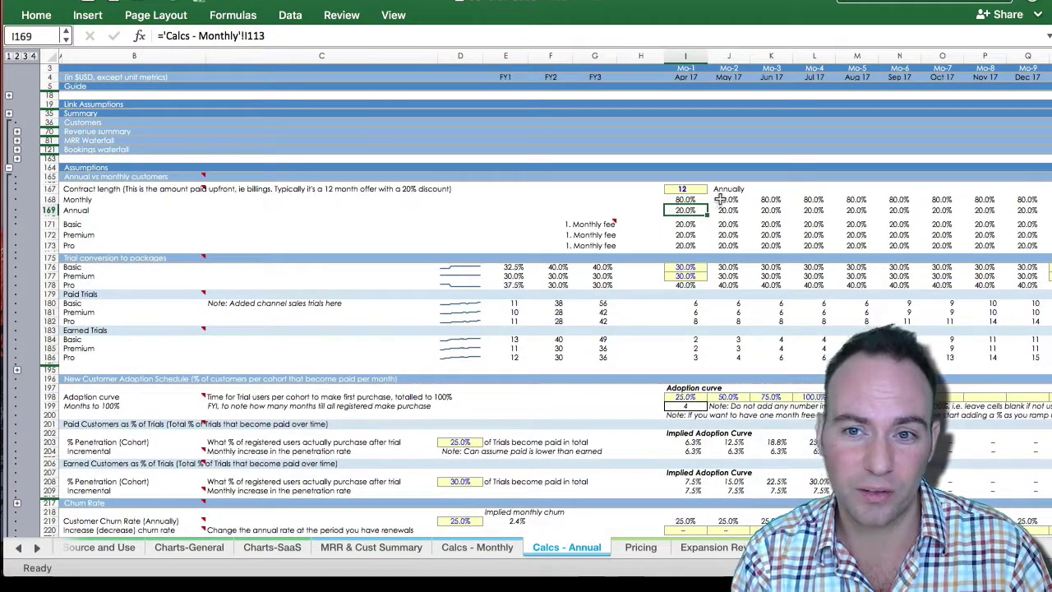
pyautogui.press('Down')
pyautogui.press('Down')
pyautogui.press('Down')
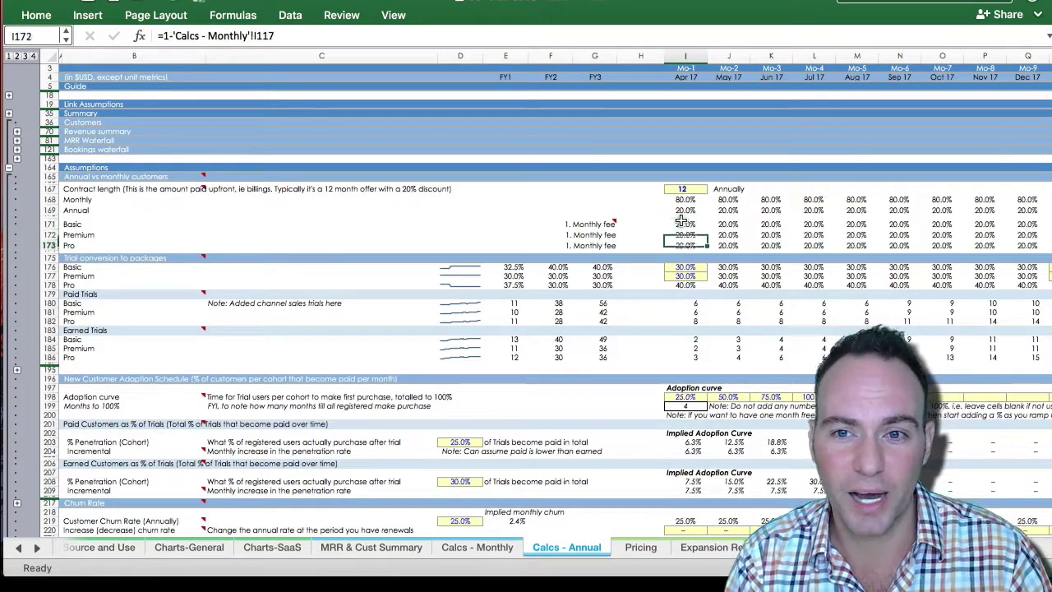
pyautogui.press('Up')
pyautogui.press('Up')
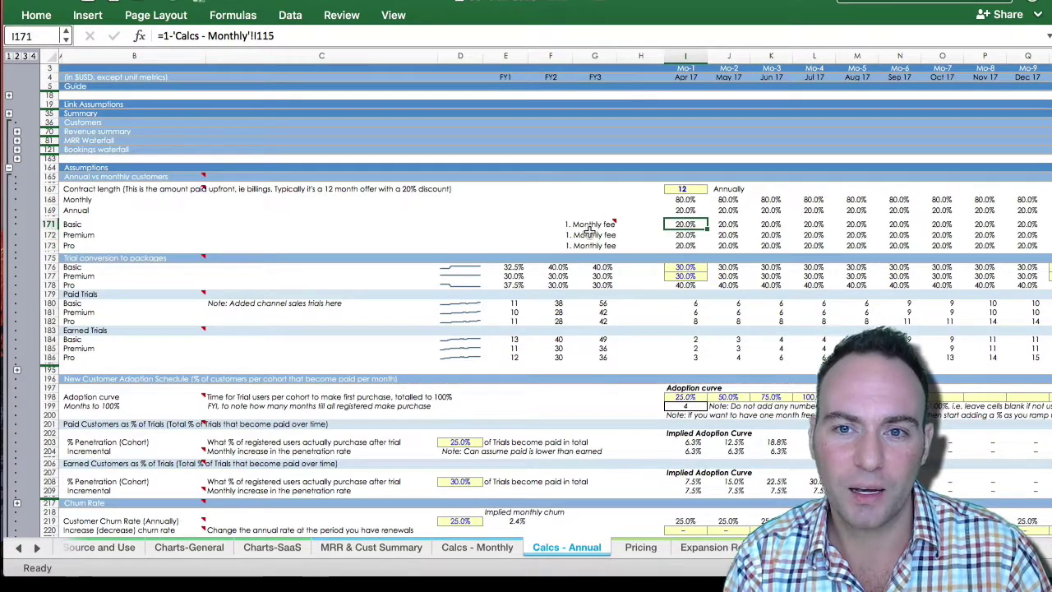
# Read the comment on the Basic package's monthly fee type and inspect its link to the Calcs - Monthly sheet
pyautogui.moveTo(595, 223)
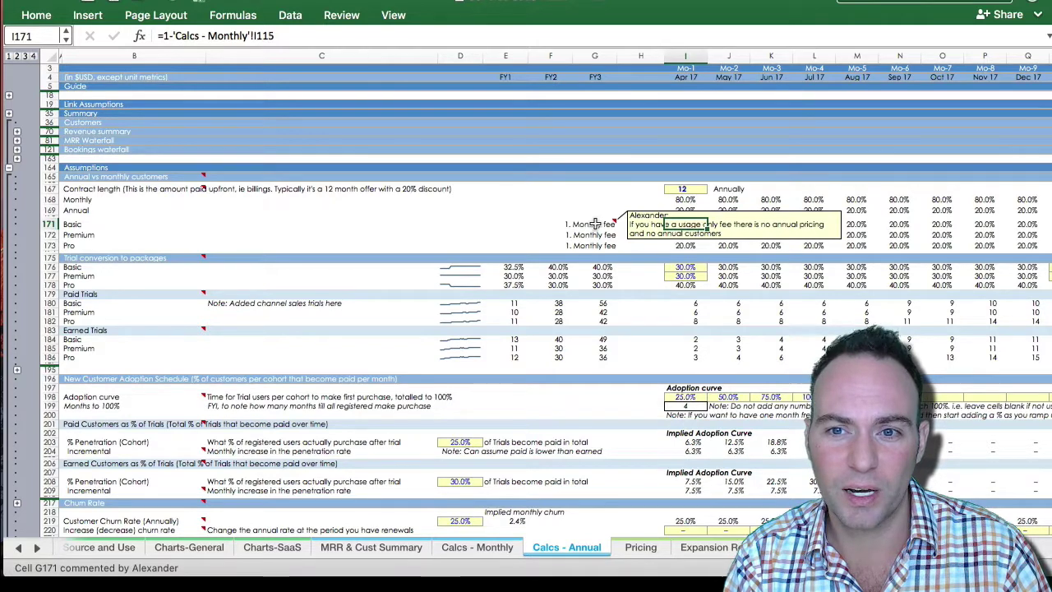
pyautogui.click(465, 177)
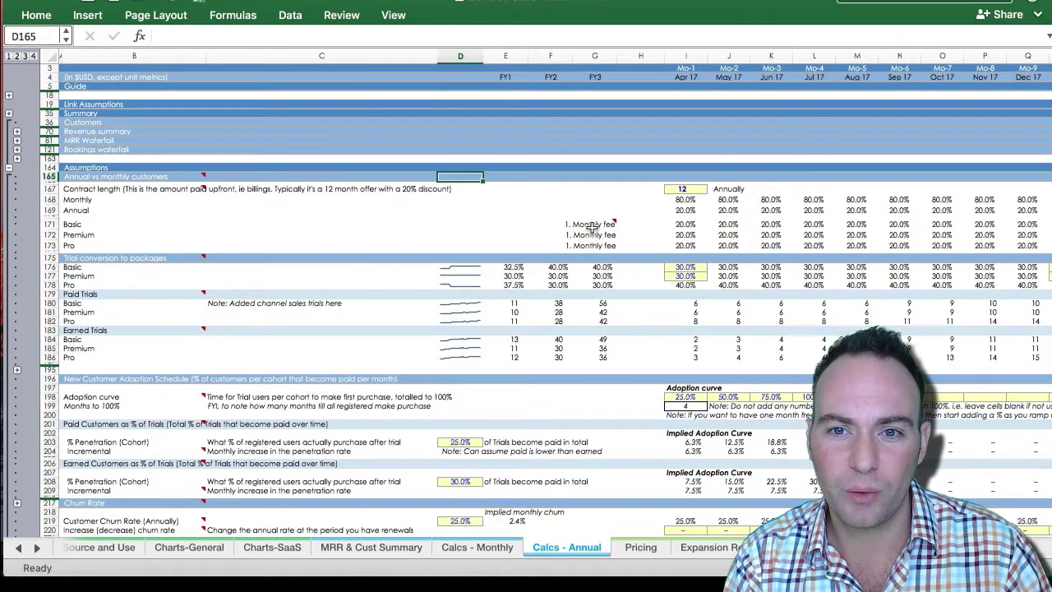
pyautogui.click(592, 228)
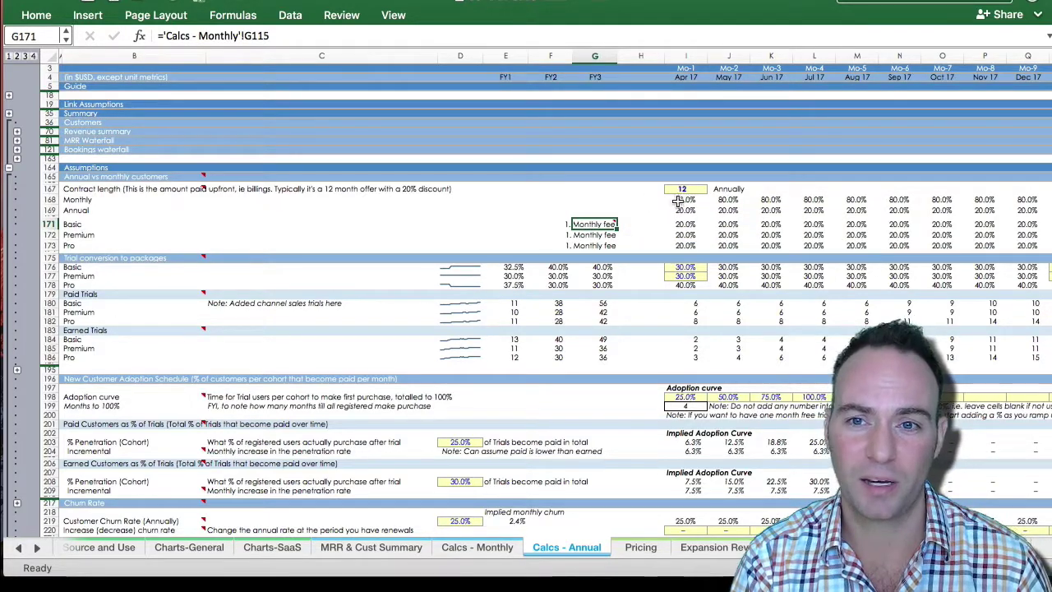
pyautogui.click(677, 210)
pyautogui.click(597, 227)
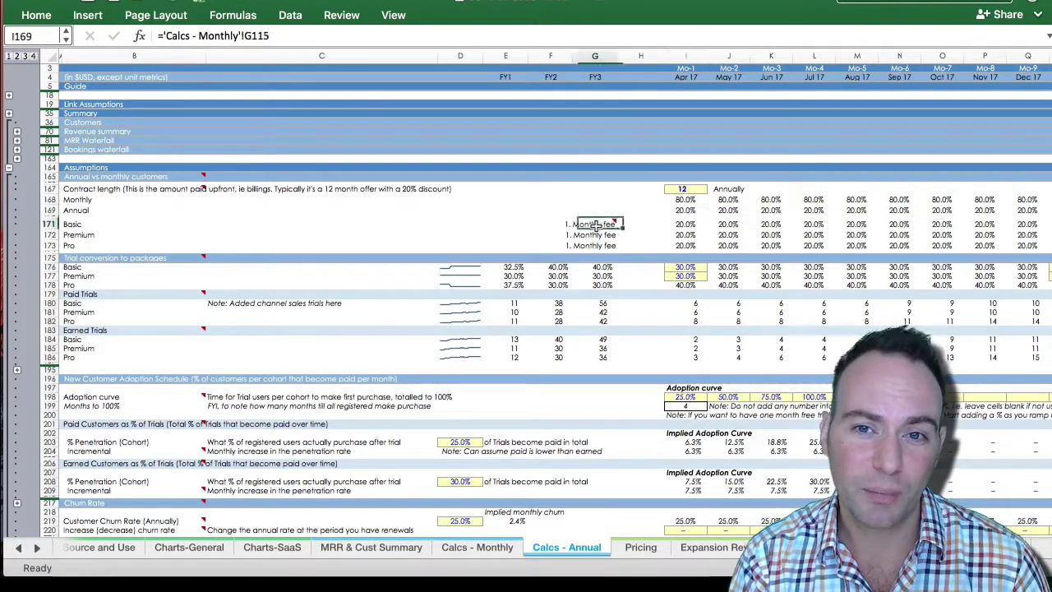
pyautogui.moveTo(597, 227)
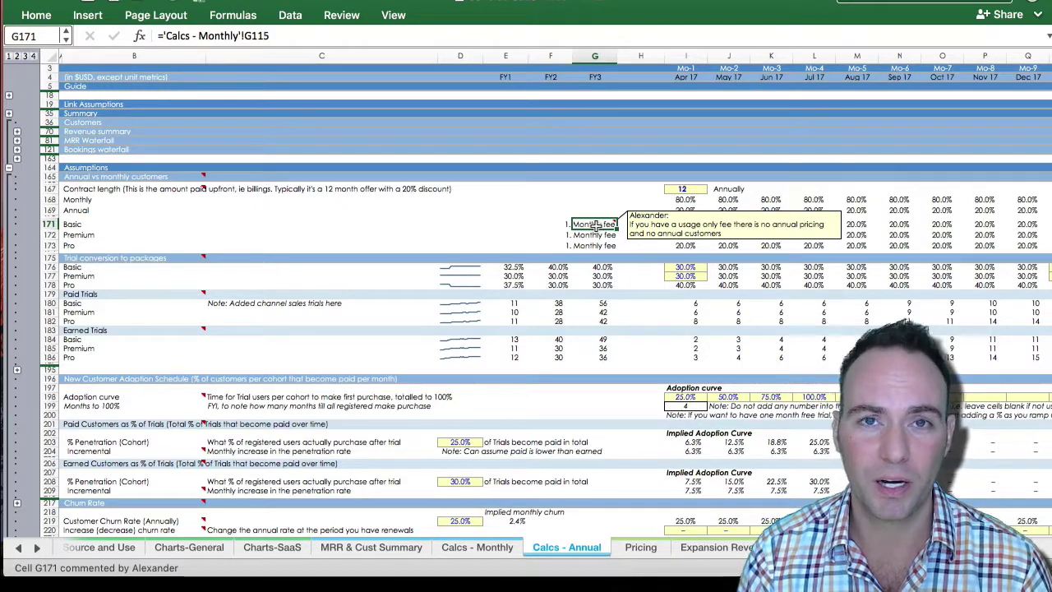
# Examine the calculation blocks below the assumptions, from Basic through Pro, and return to the Premium calculation
pyautogui.scroll(-10, 594, 226)
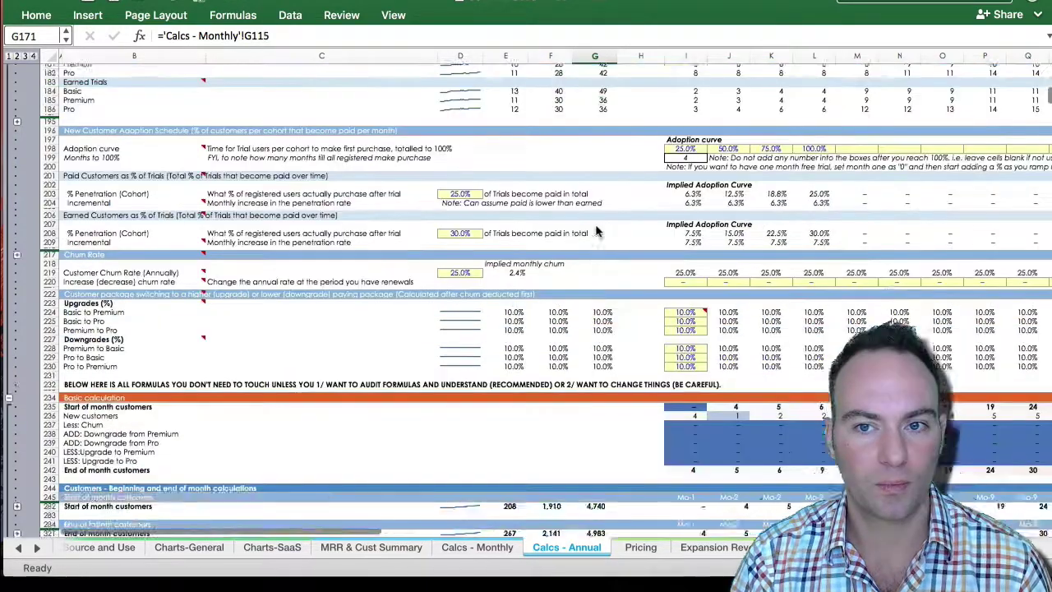
pyautogui.scroll(8, 597, 230)
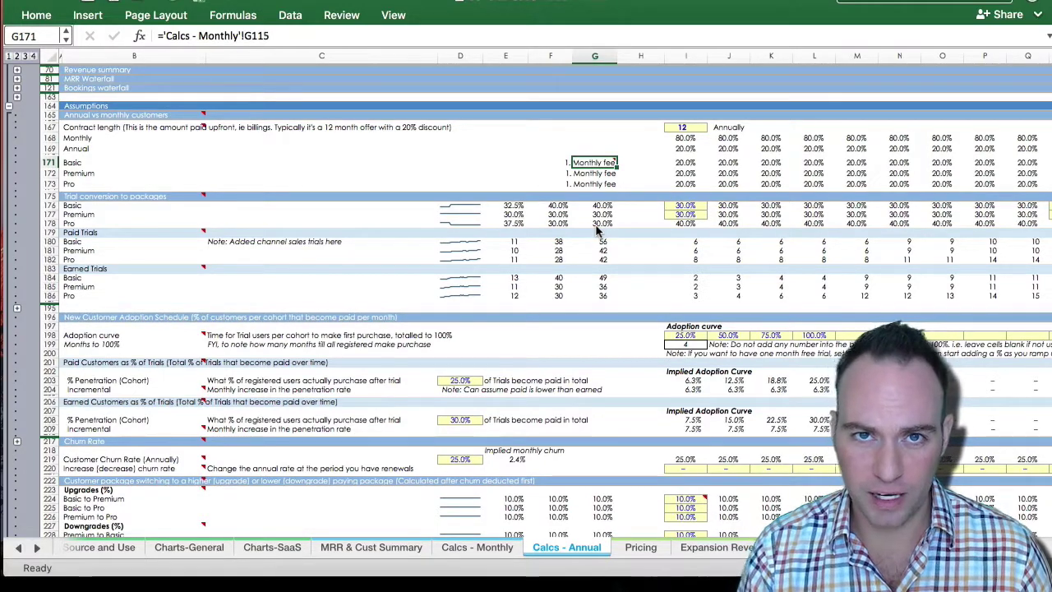
pyautogui.scroll(-10, 596, 228)
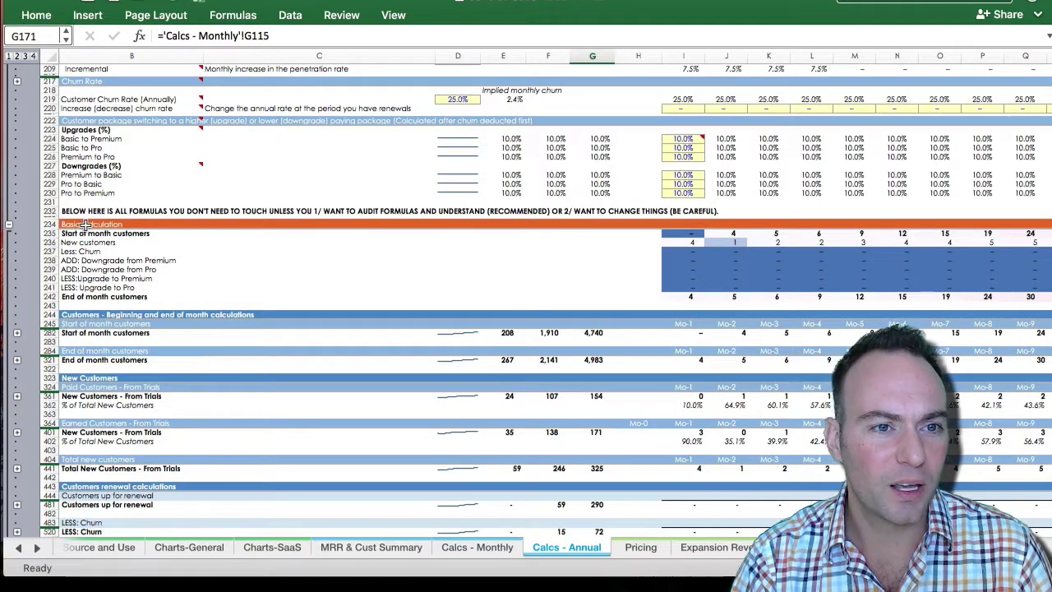
pyautogui.scroll(-10, 93, 230)
pyautogui.scroll(-15, 93, 231)
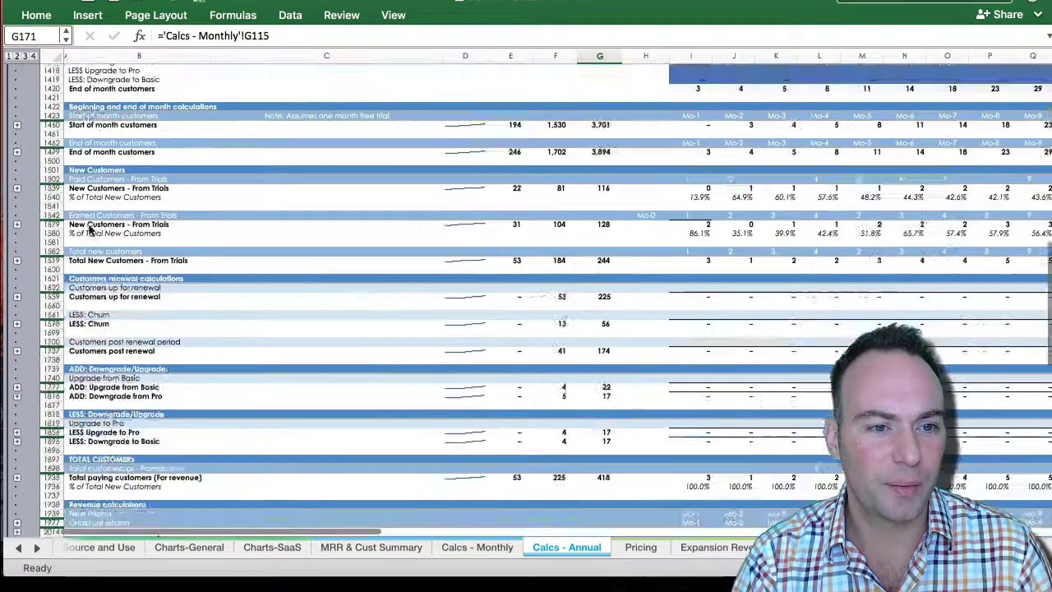
pyautogui.scroll(-8, 93, 231)
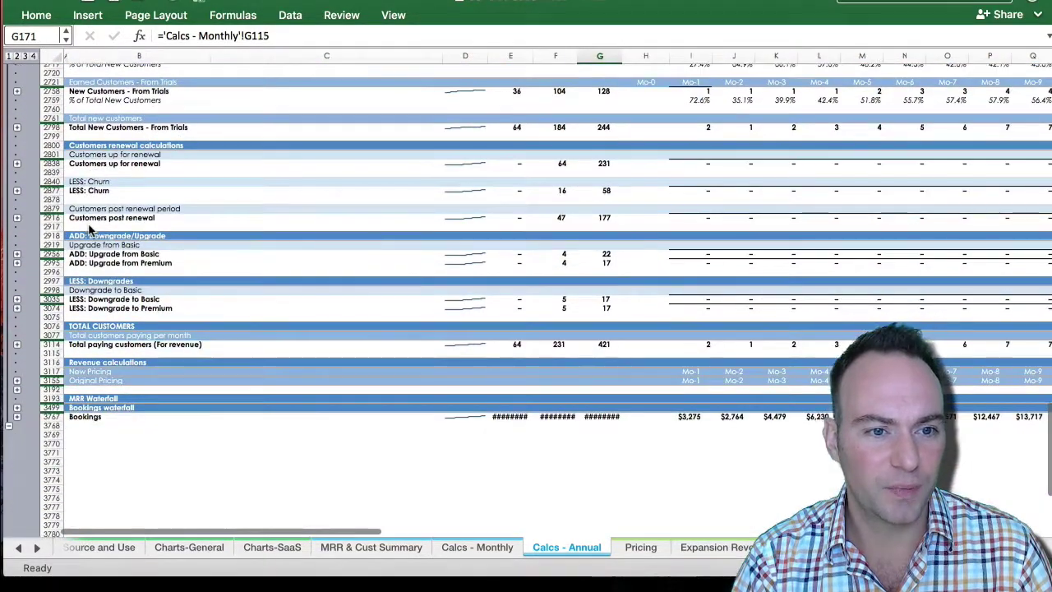
pyautogui.scroll(10, 90, 230)
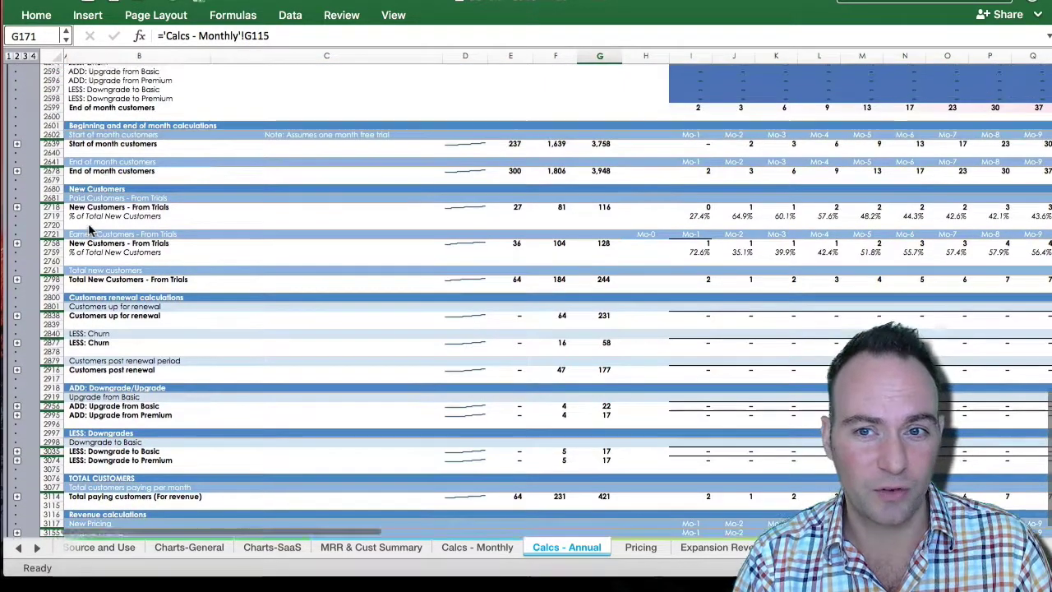
pyautogui.scroll(10, 90, 230)
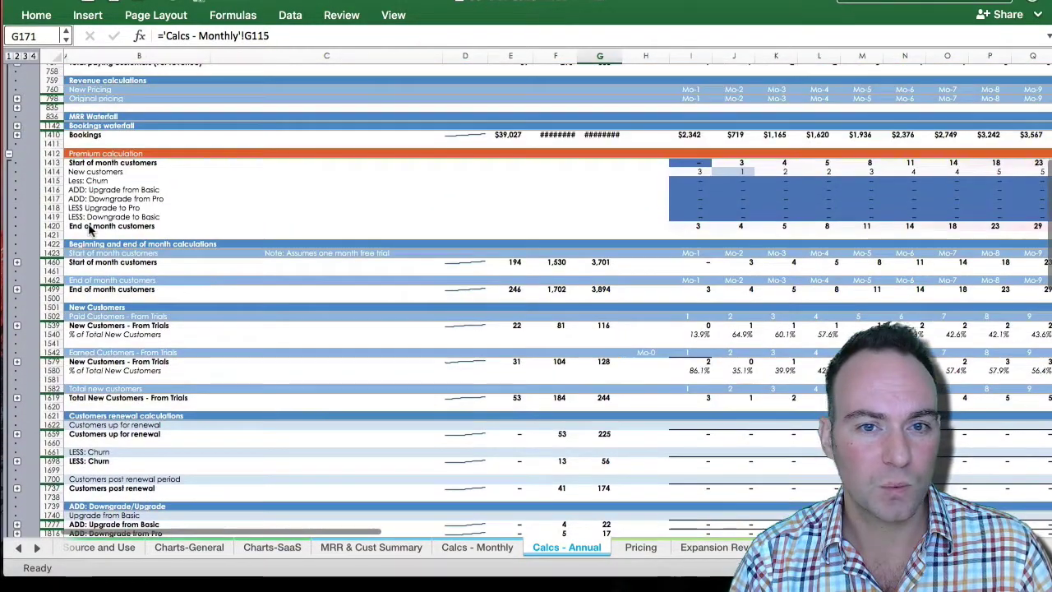
# Inspect the Premium rows for start of month, end of month, and paid and earned new customers from trials
pyautogui.click(141, 262)
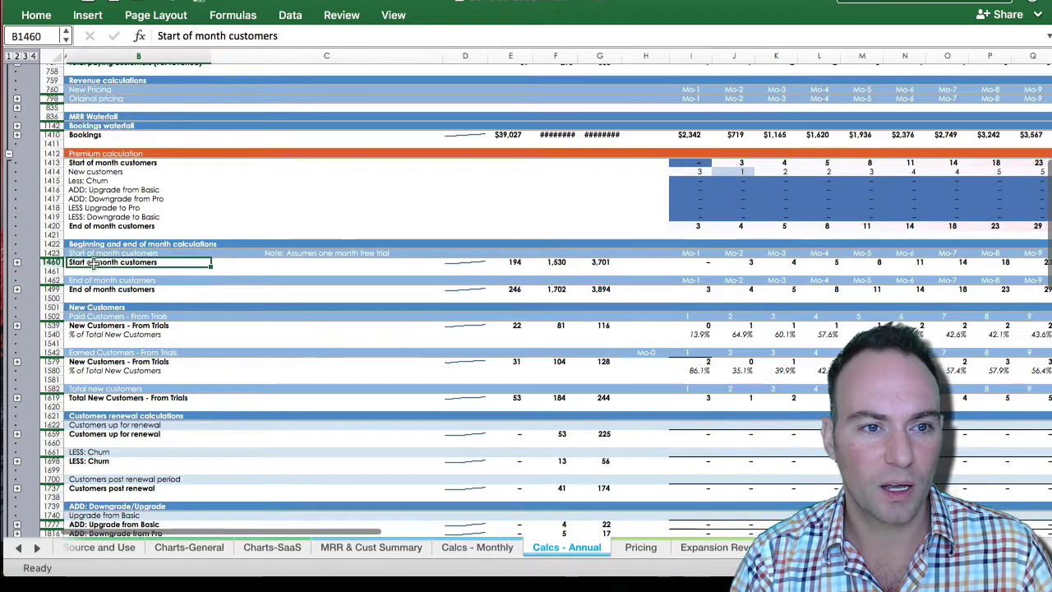
pyautogui.click(159, 291)
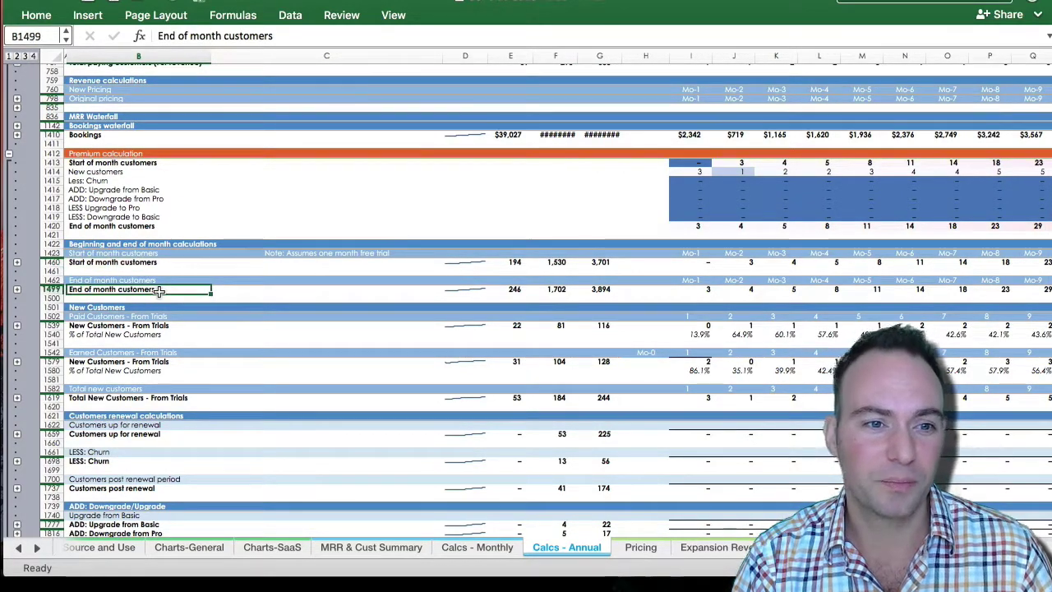
pyautogui.scroll(-2, 159, 294)
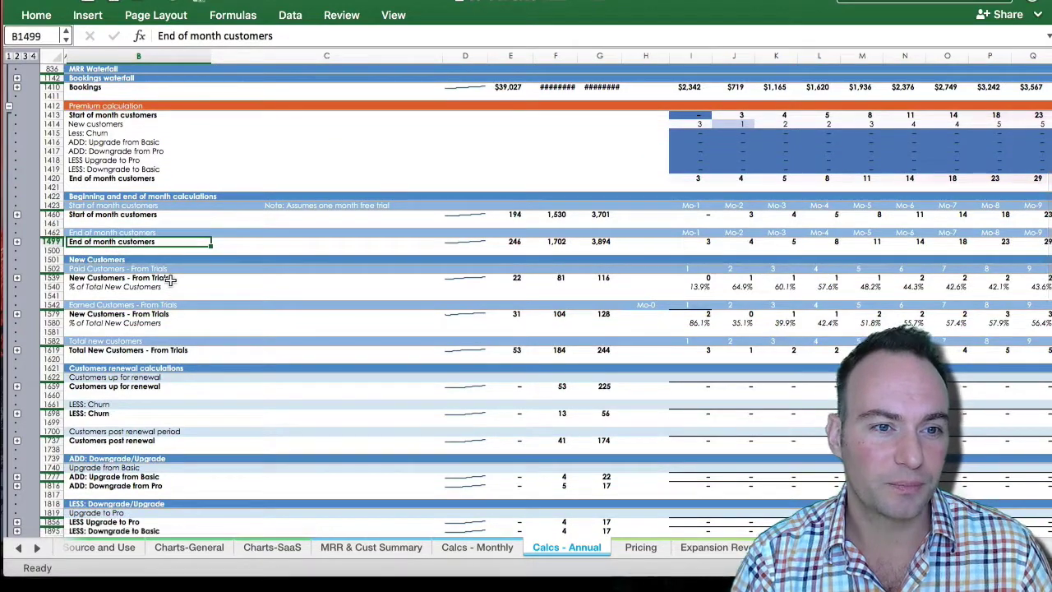
pyautogui.click(163, 278)
pyautogui.click(162, 314)
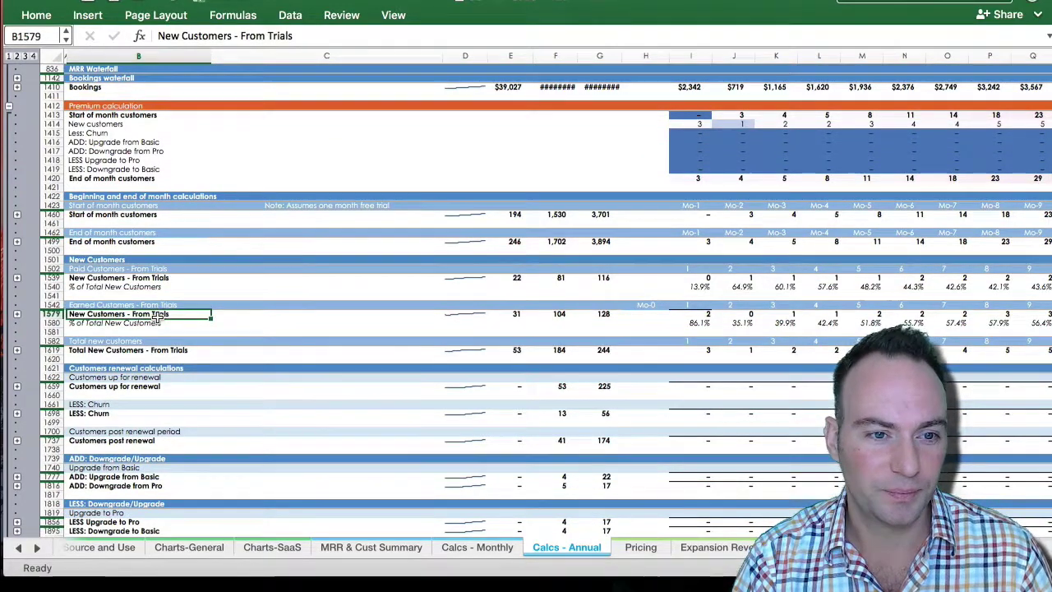
# Inspect the Premium block's customer renewal rows, from customers up for renewal and churn through post renewal, upgrades and downgrades
pyautogui.scroll(-3, 157, 315)
pyautogui.click(153, 313)
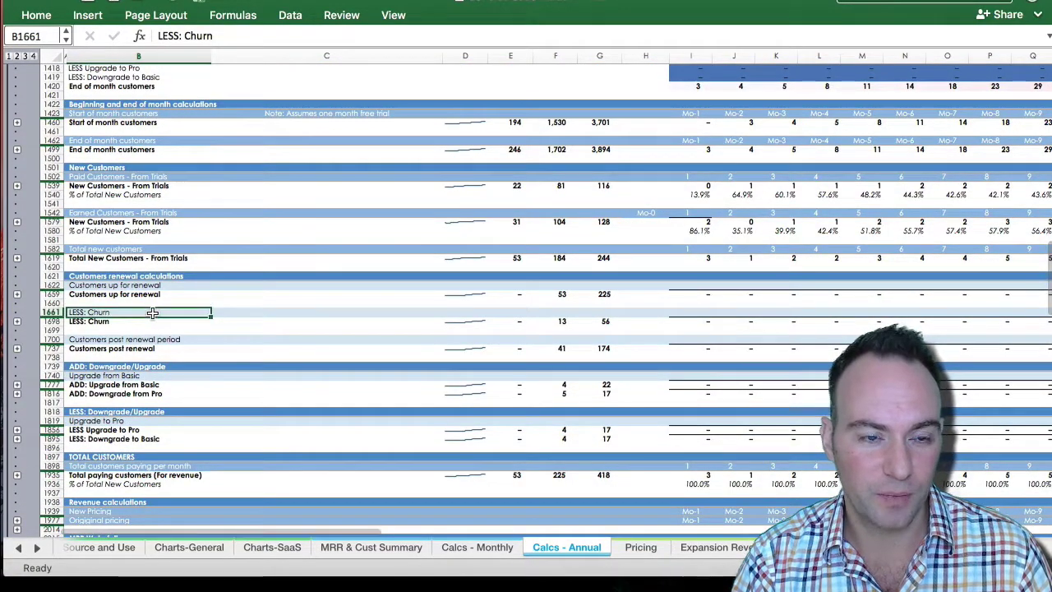
pyautogui.click(138, 293)
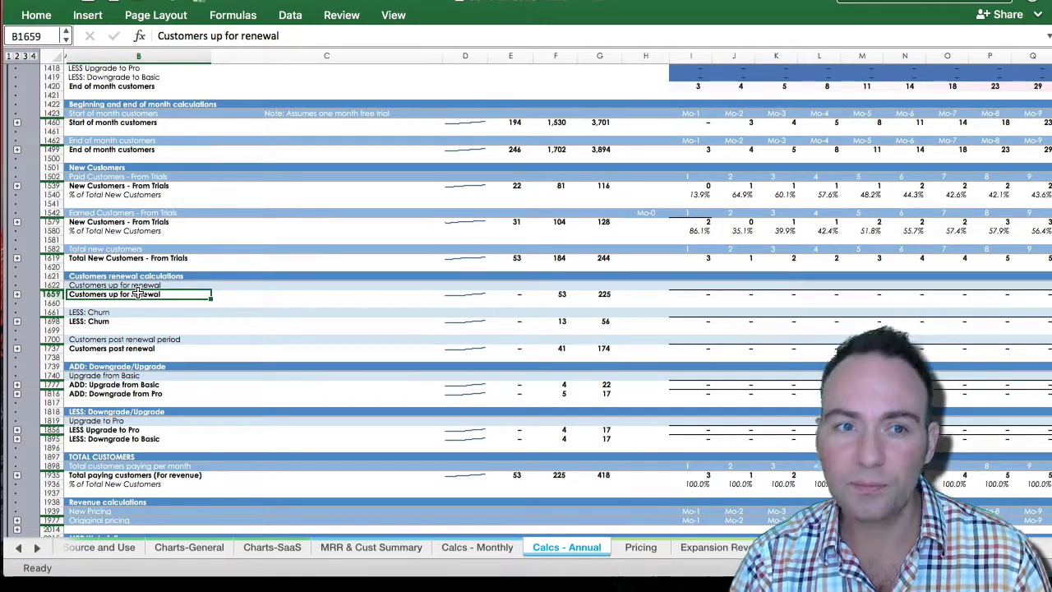
pyautogui.click(167, 350)
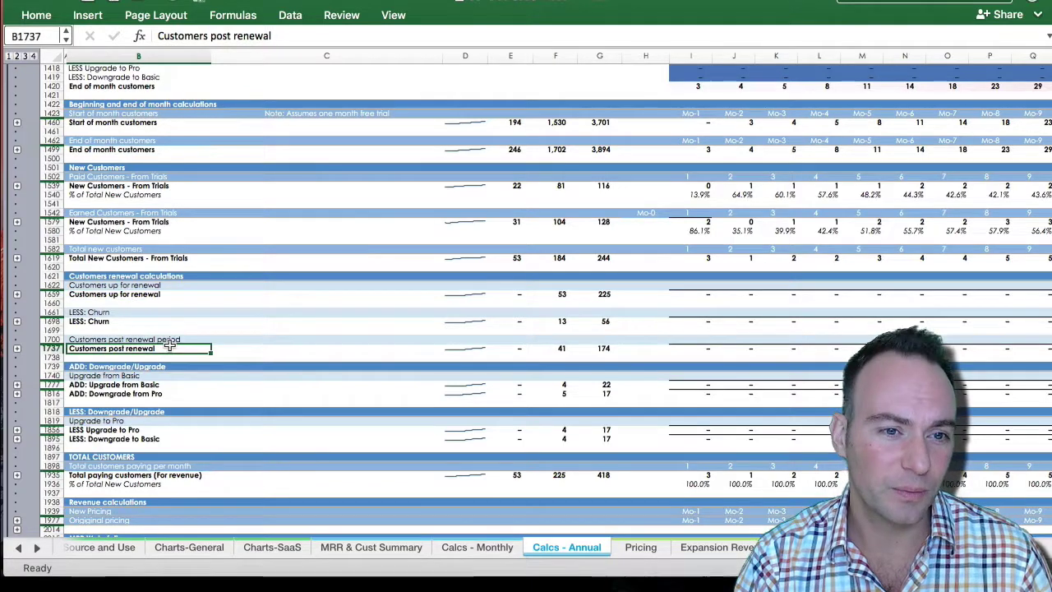
pyautogui.click(163, 384)
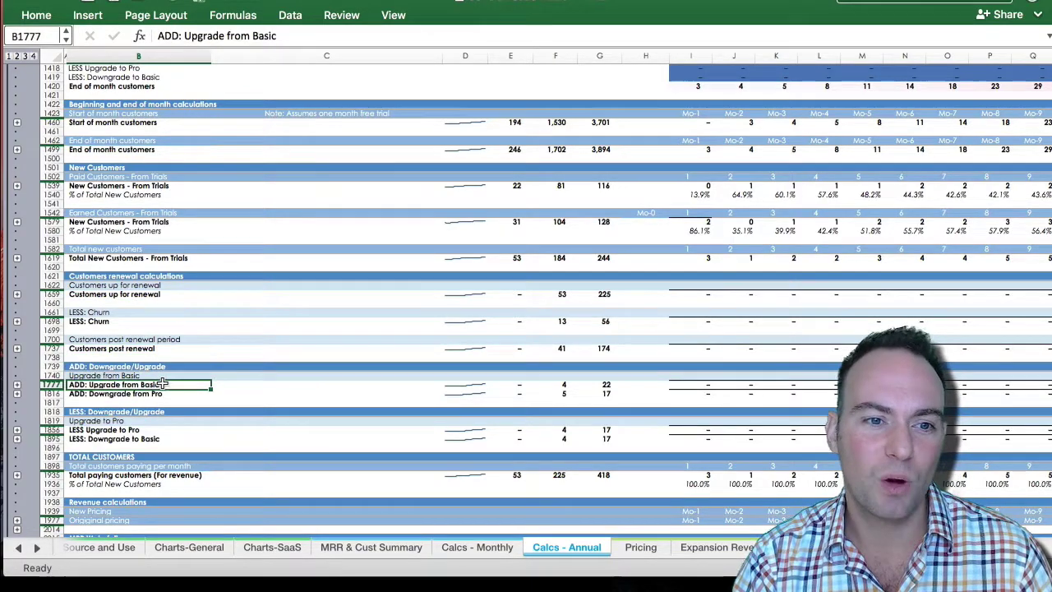
pyautogui.click(149, 441)
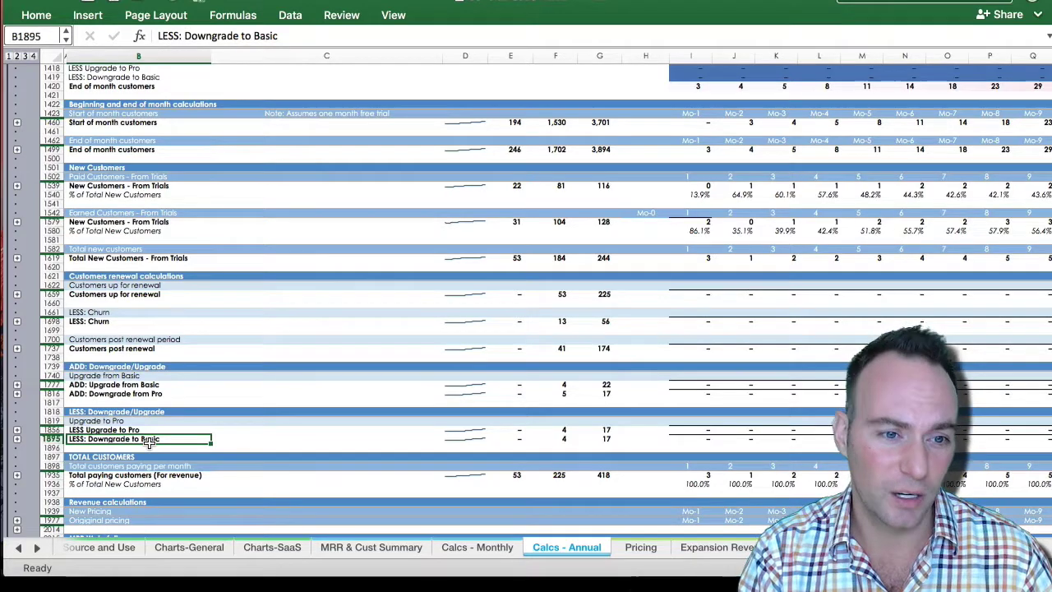
# Expand the Premium new pricing and original pricing schedules and compare their monthly prices by customer cohort
pyautogui.scroll(-4, 147, 444)
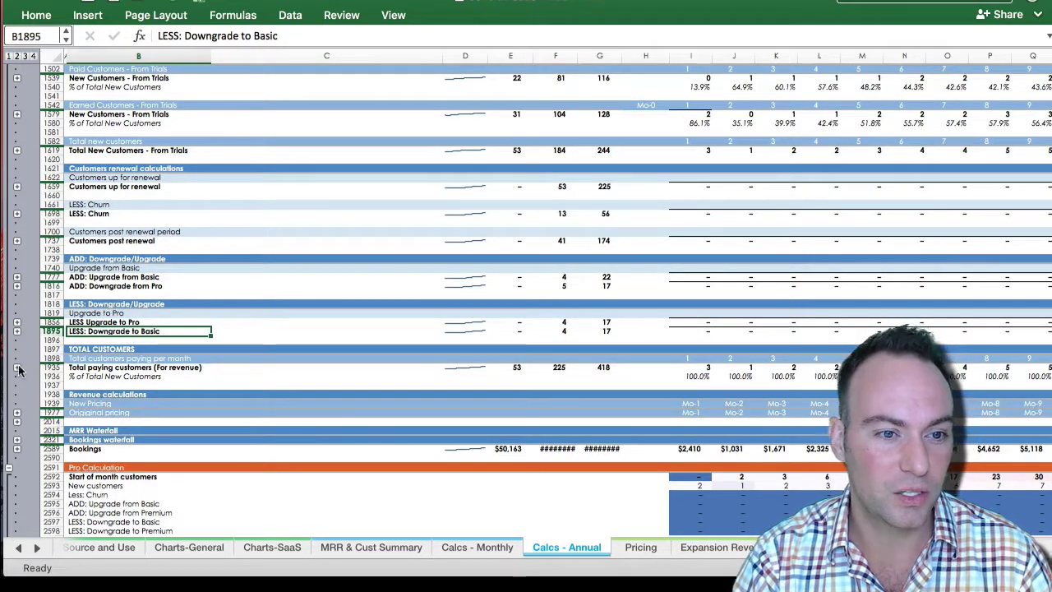
pyautogui.click(17, 412)
pyautogui.scroll(-5, 371, 410)
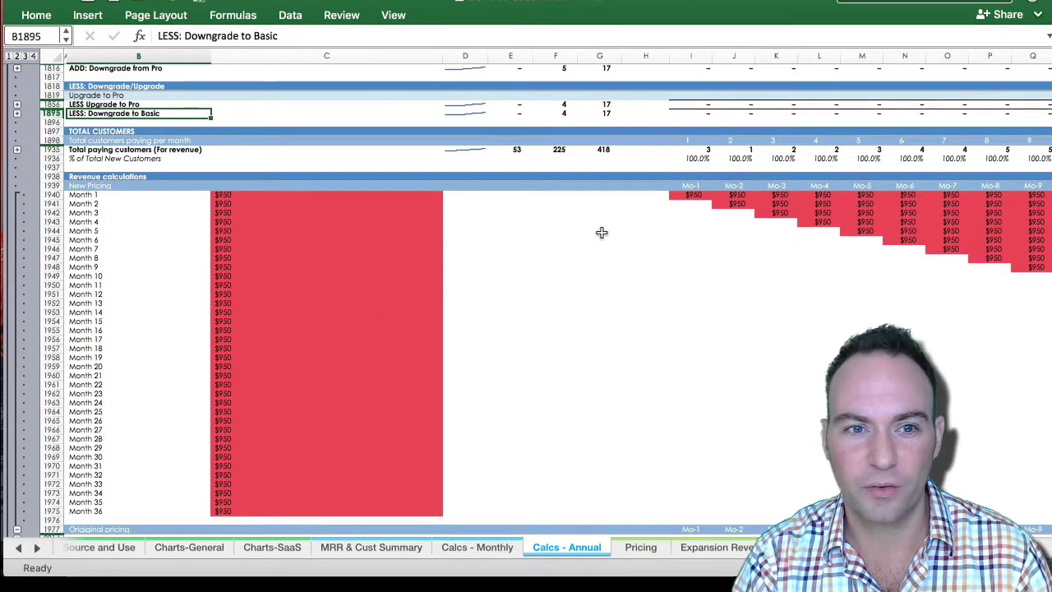
pyautogui.scroll(-5, 642, 245)
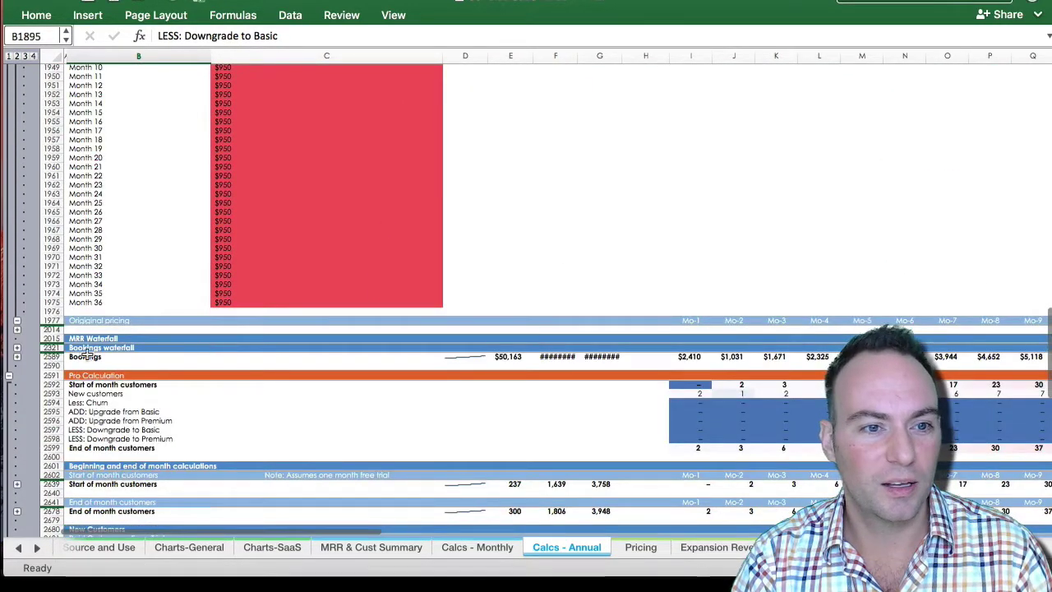
pyautogui.click(16, 328)
pyautogui.scroll(-3, 18, 329)
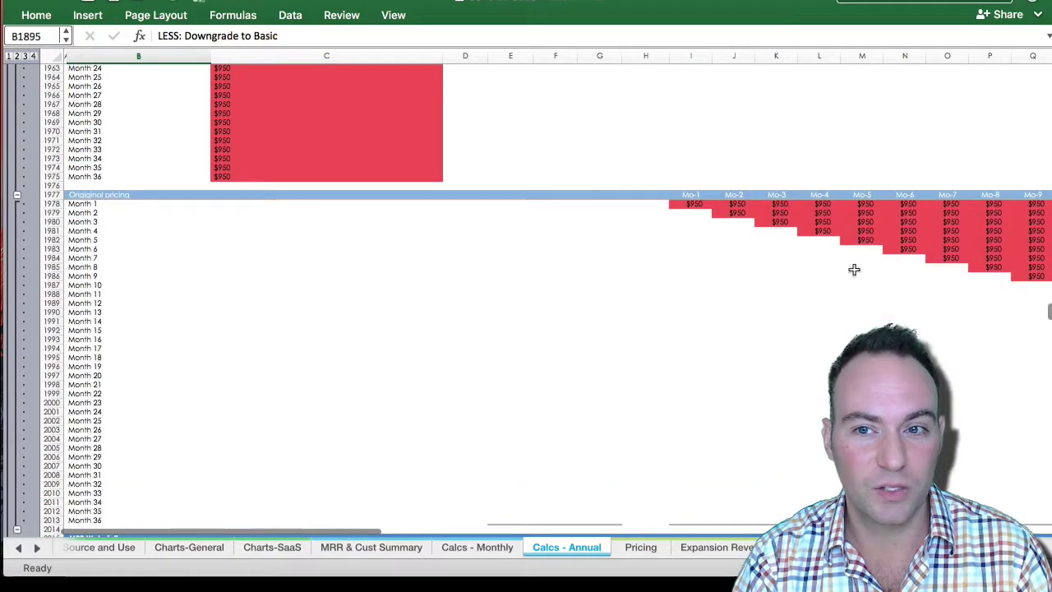
pyautogui.click(788, 222)
pyautogui.scroll(8, 790, 234)
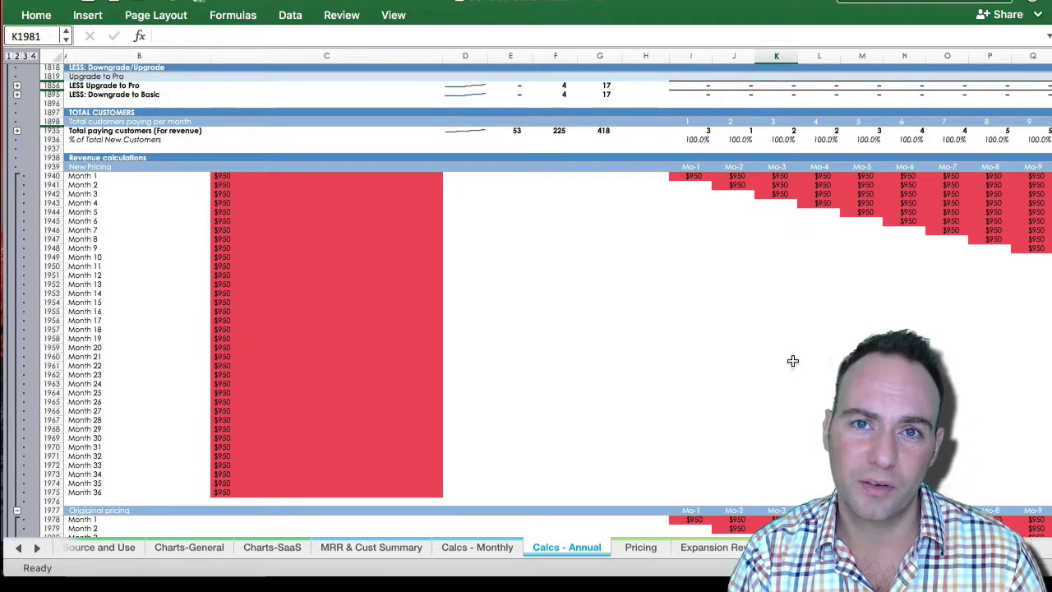
pyautogui.scroll(-5, 793, 362)
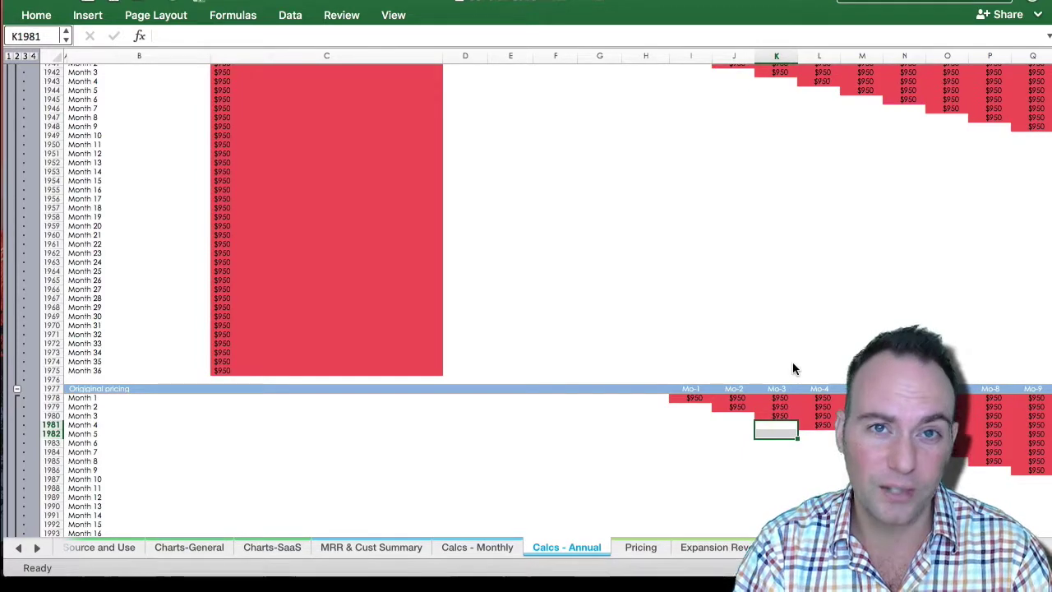
# Expand the Premium MRR waterfall and bookings waterfall, review their rows including renewals, and return to the Assumptions section
pyautogui.scroll(-9, 792, 365)
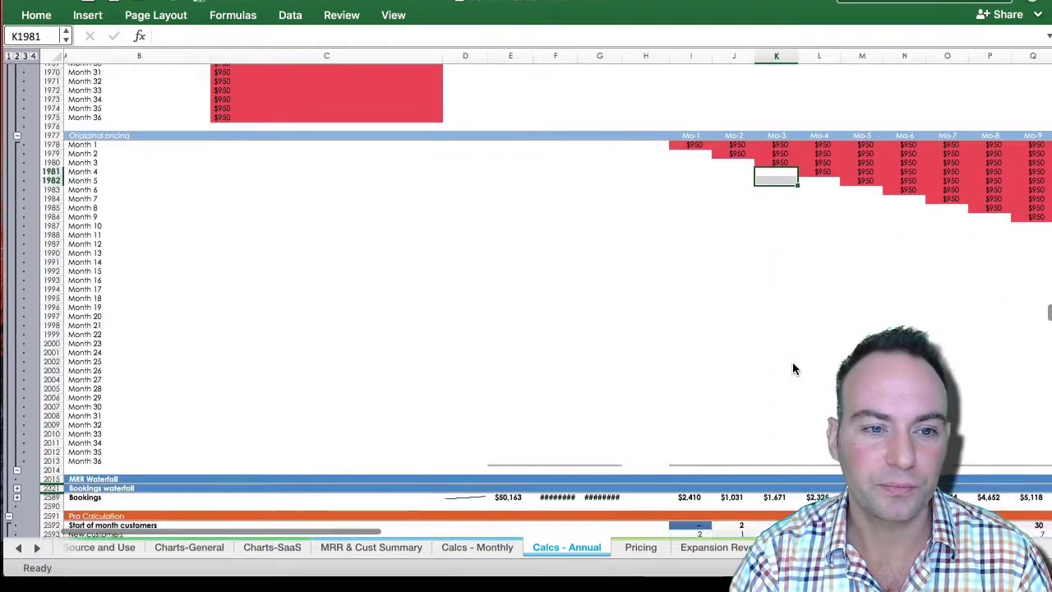
pyautogui.scroll(-7, 792, 365)
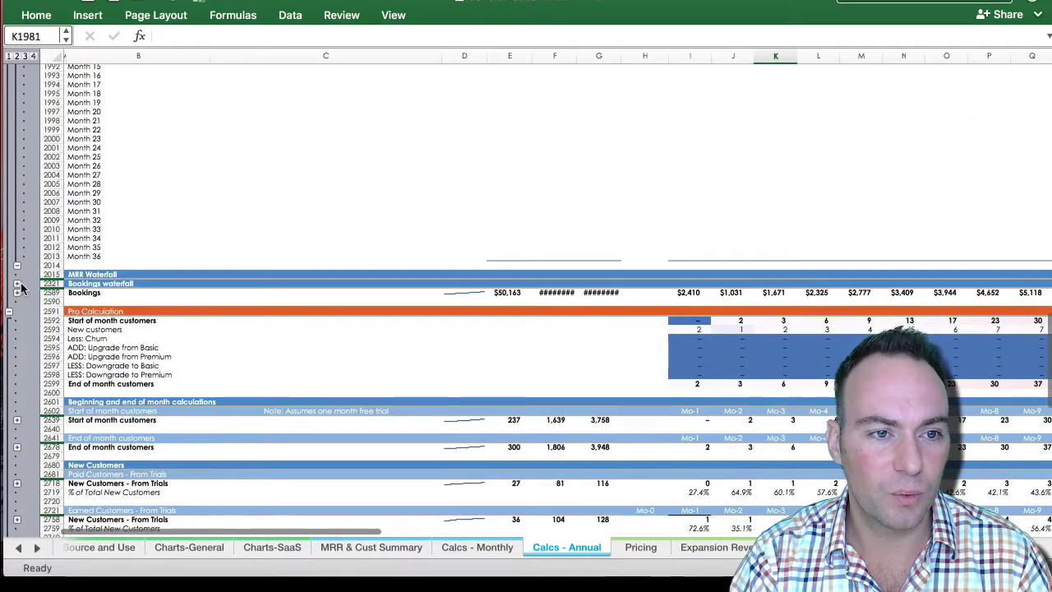
pyautogui.click(16, 285)
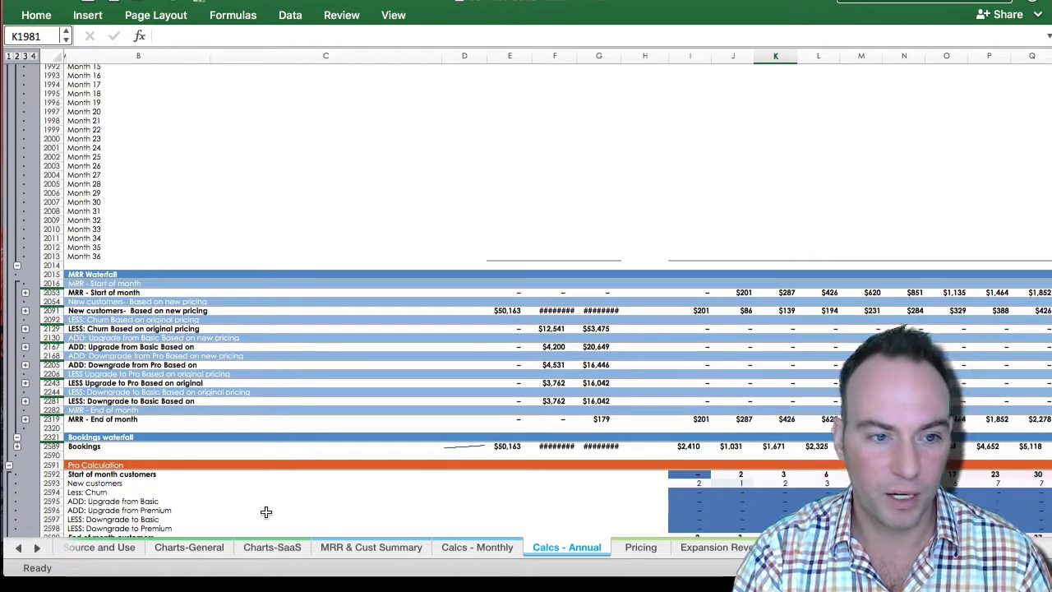
pyautogui.click(16, 447)
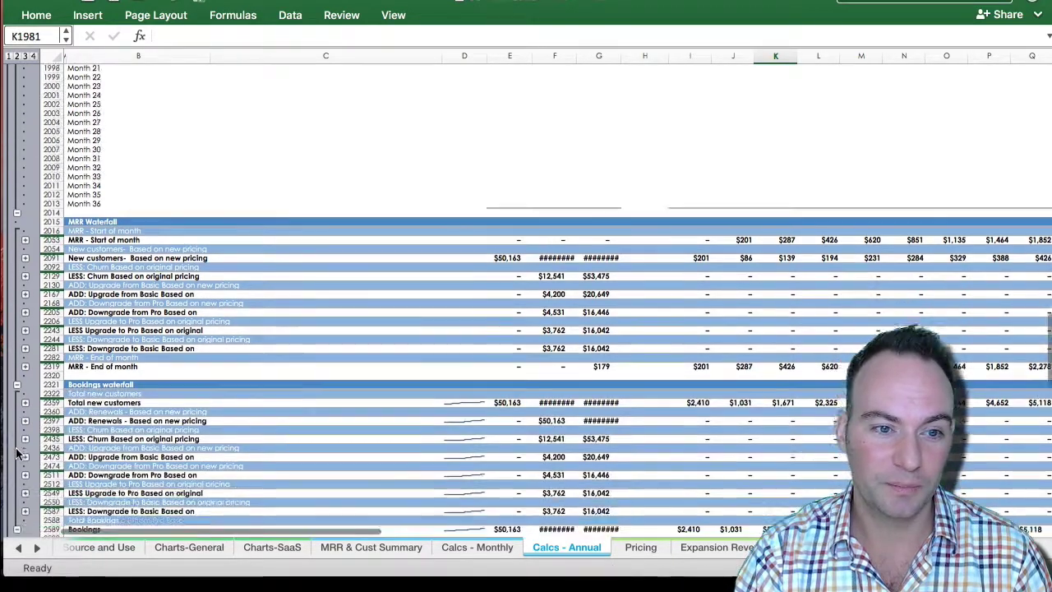
pyautogui.click(305, 417)
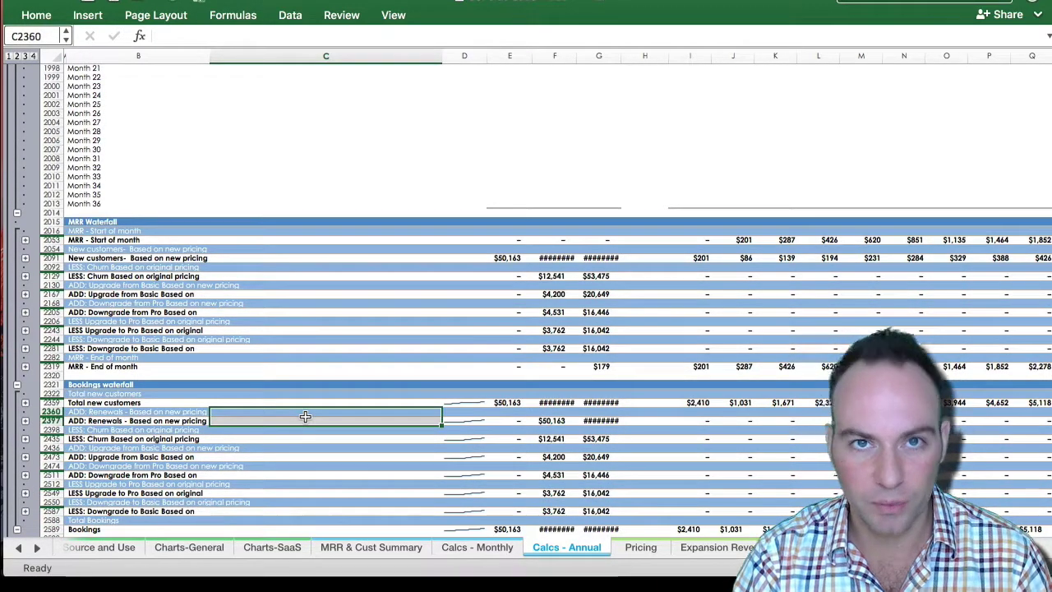
pyautogui.scroll(-4, 305, 418)
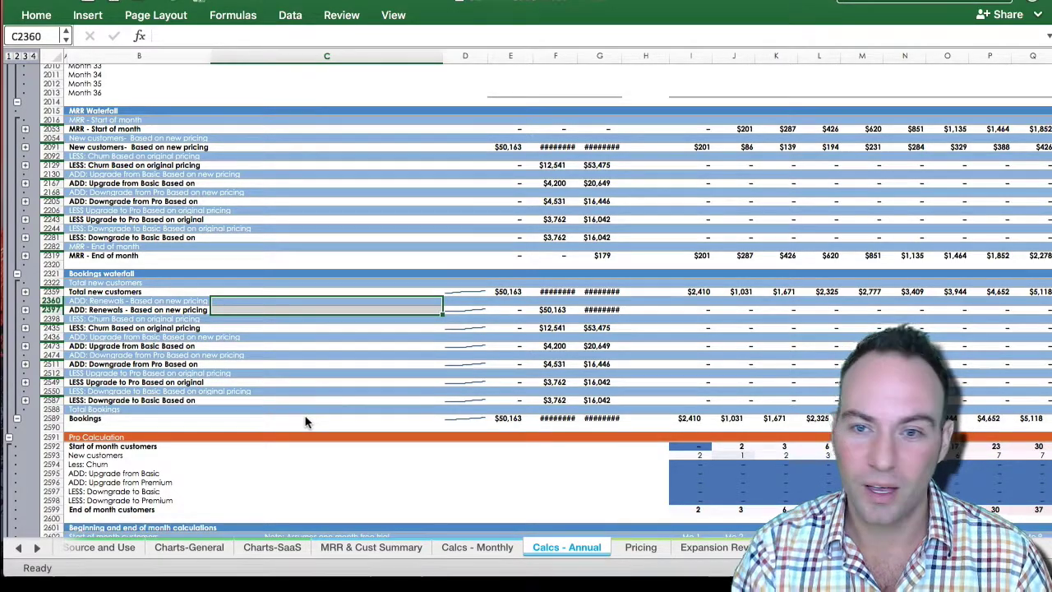
pyautogui.scroll(20, 304, 422)
pyautogui.scroll(15, 305, 421)
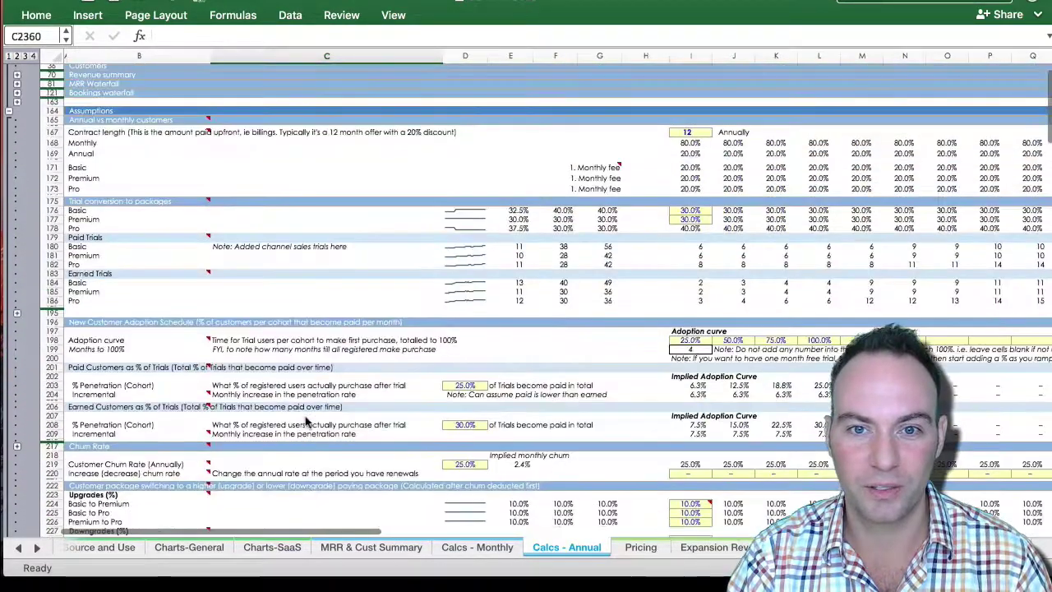